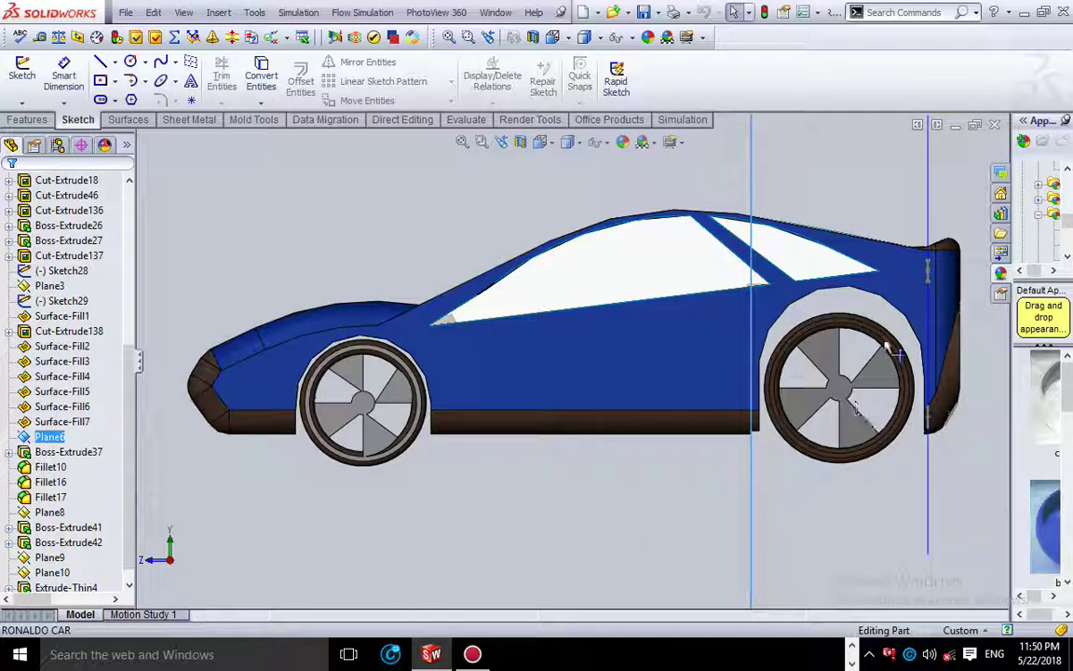
Step: Switch to the RONALDO CAR1 part and maximize its document window
{"action": "left_click", "coordinate": [975, 125]}
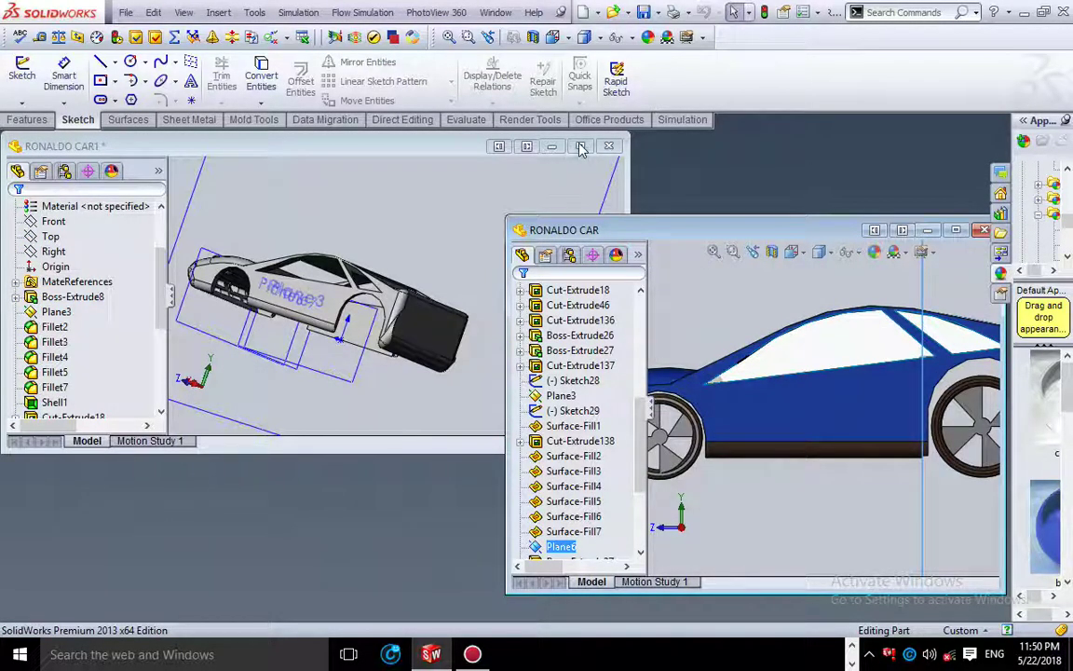
{"action": "left_click", "coordinate": [530, 147]}
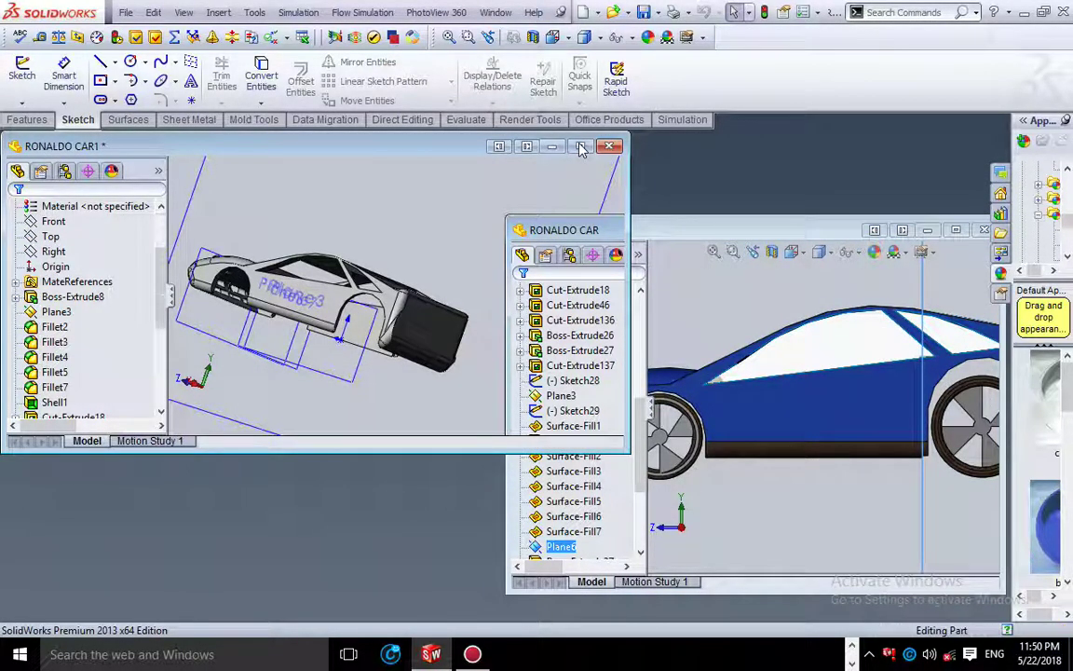
{"action": "left_click", "coordinate": [580, 146]}
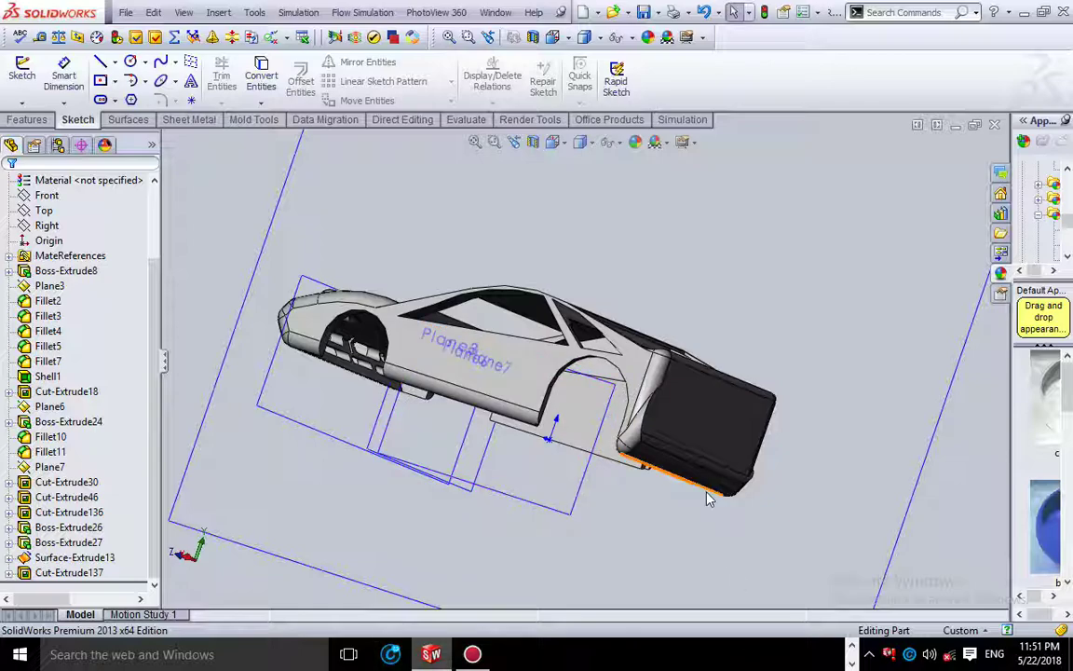
Step: Sketch a horizontal centerline about 143 mm long across the car's flat rear face, viewed normal to that face
{"action": "left_click", "coordinate": [704, 443]}
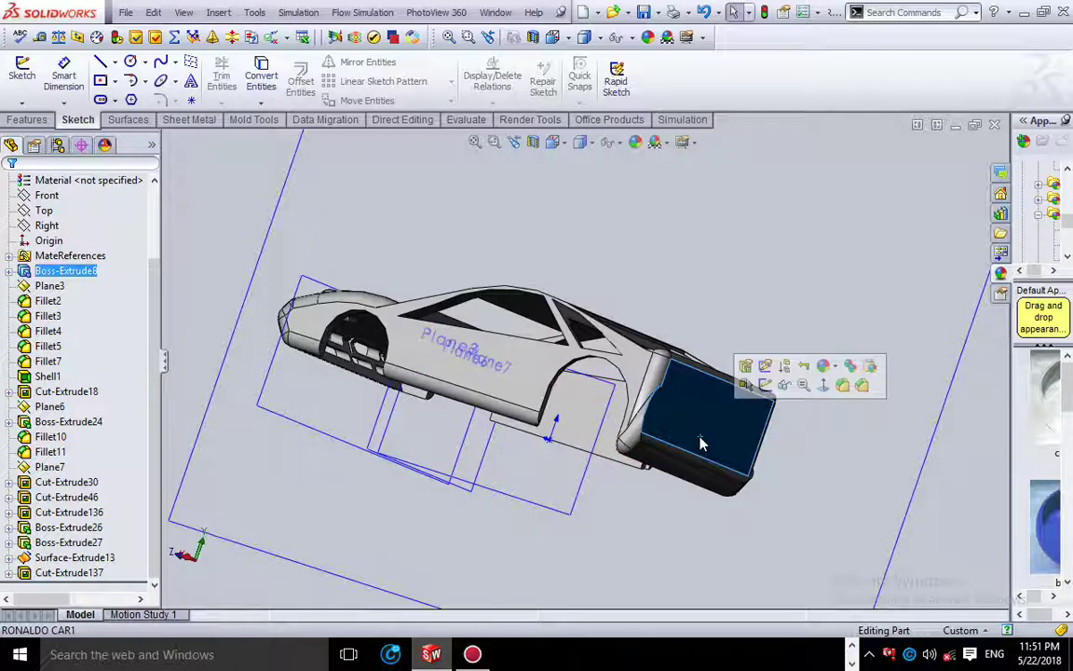
{"action": "left_click", "coordinate": [823, 388]}
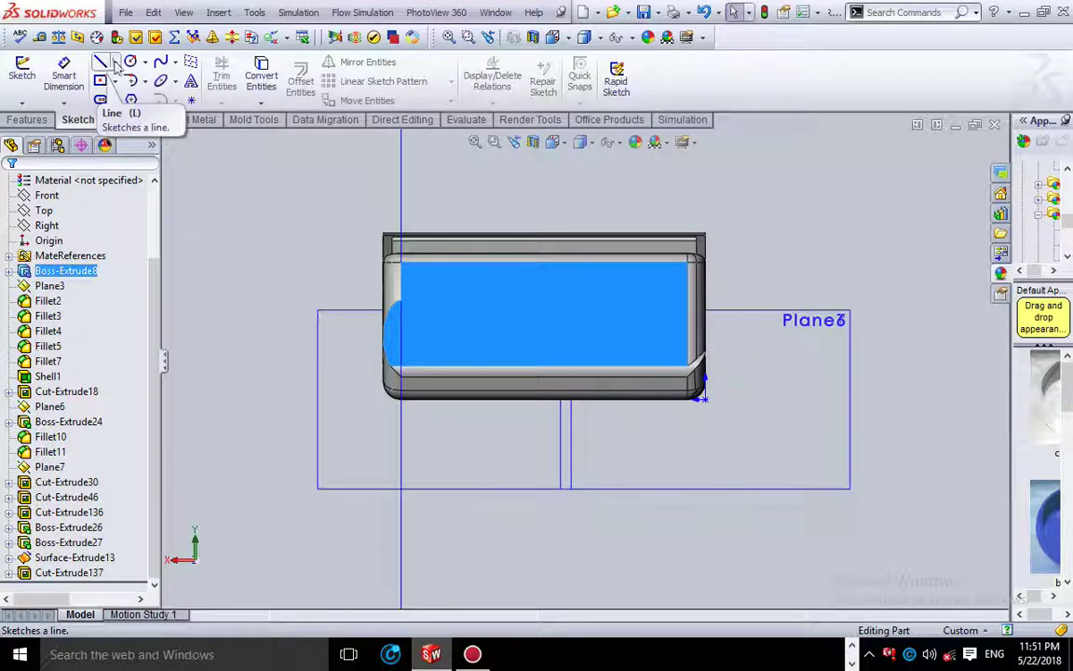
{"action": "left_click", "coordinate": [115, 64]}
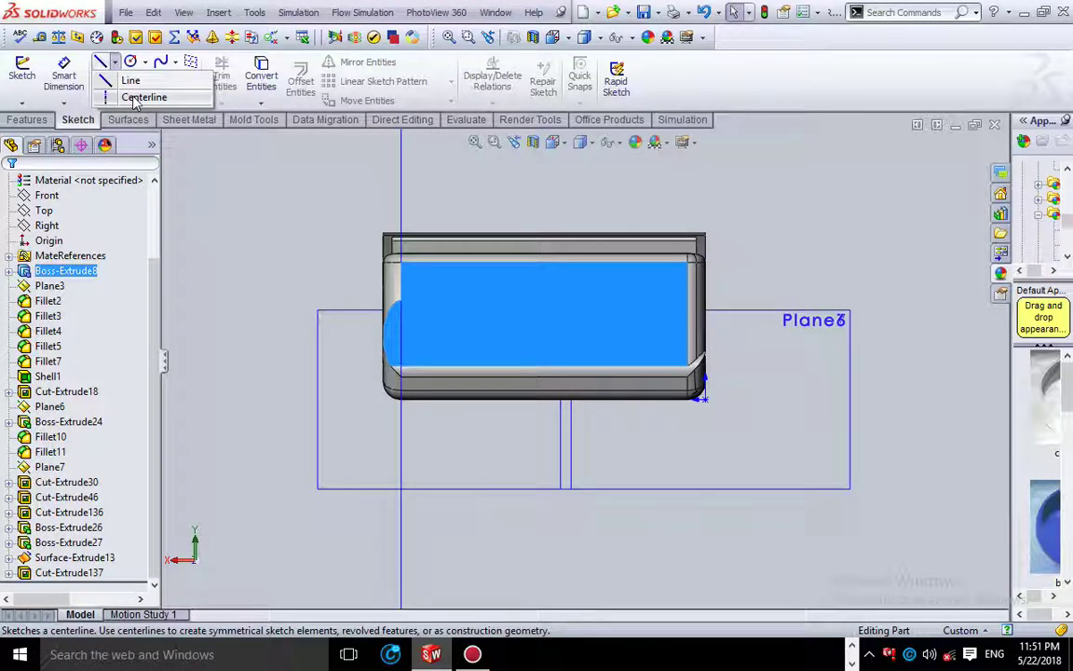
{"action": "left_click", "coordinate": [135, 97]}
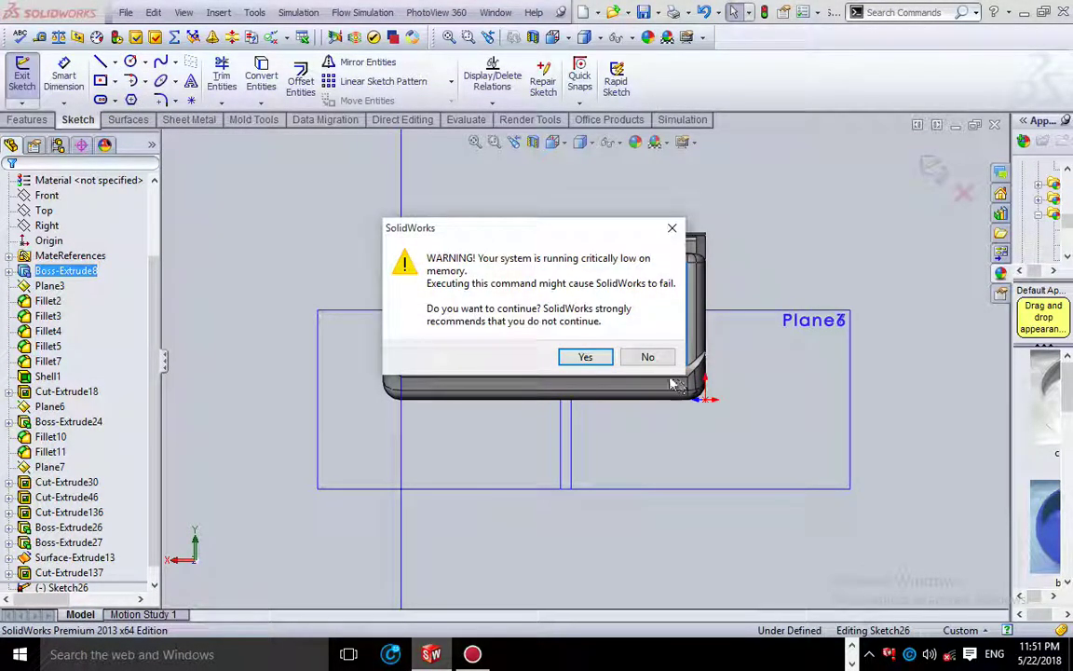
{"action": "left_click", "coordinate": [587, 359]}
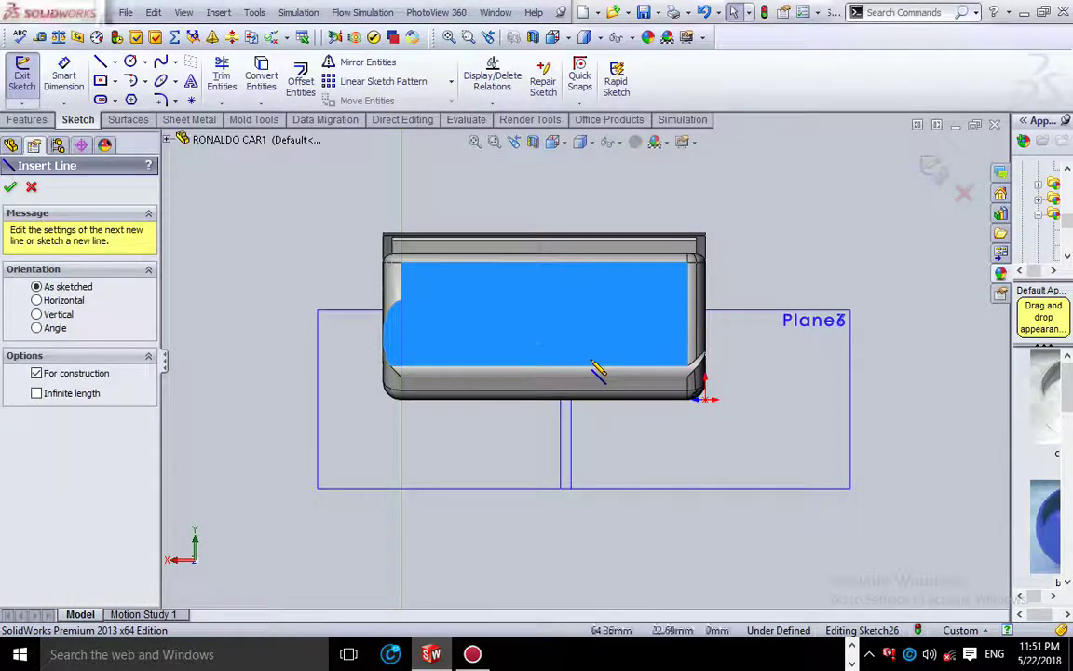
{"action": "left_click", "coordinate": [415, 321]}
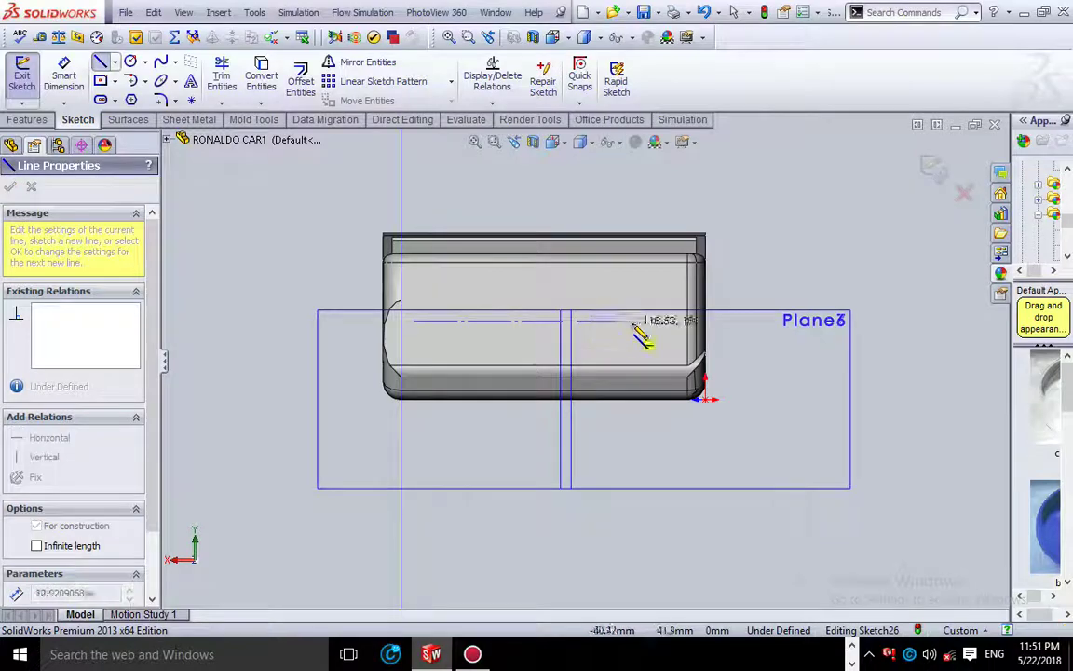
{"action": "left_click", "coordinate": [671, 321]}
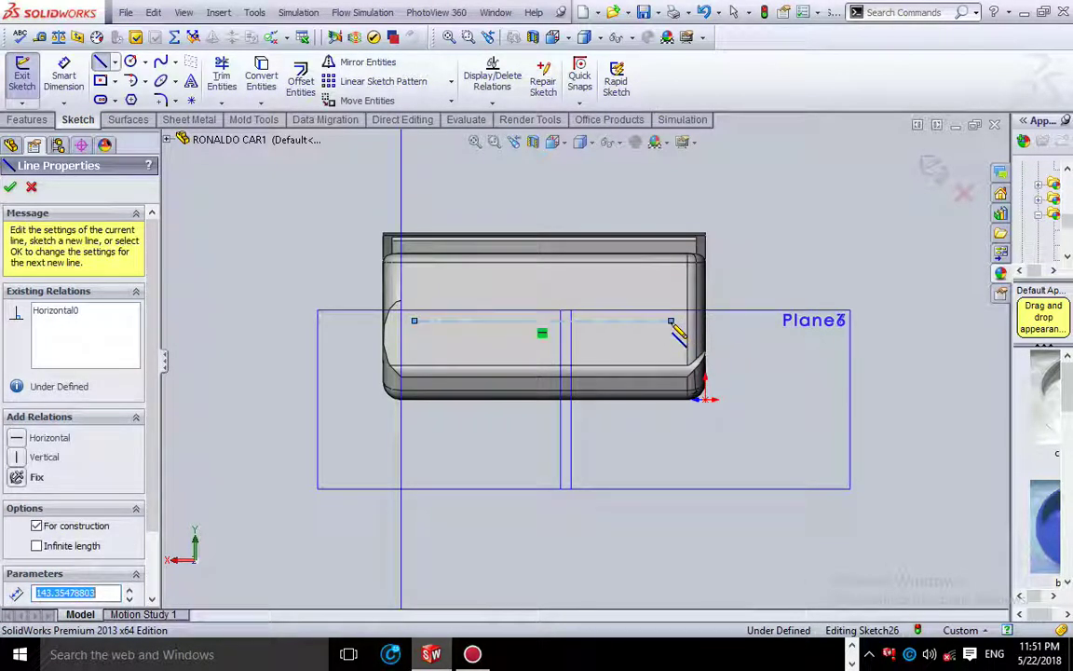
{"action": "key", "text": "Escape"}
{"action": "key", "text": "Escape"}
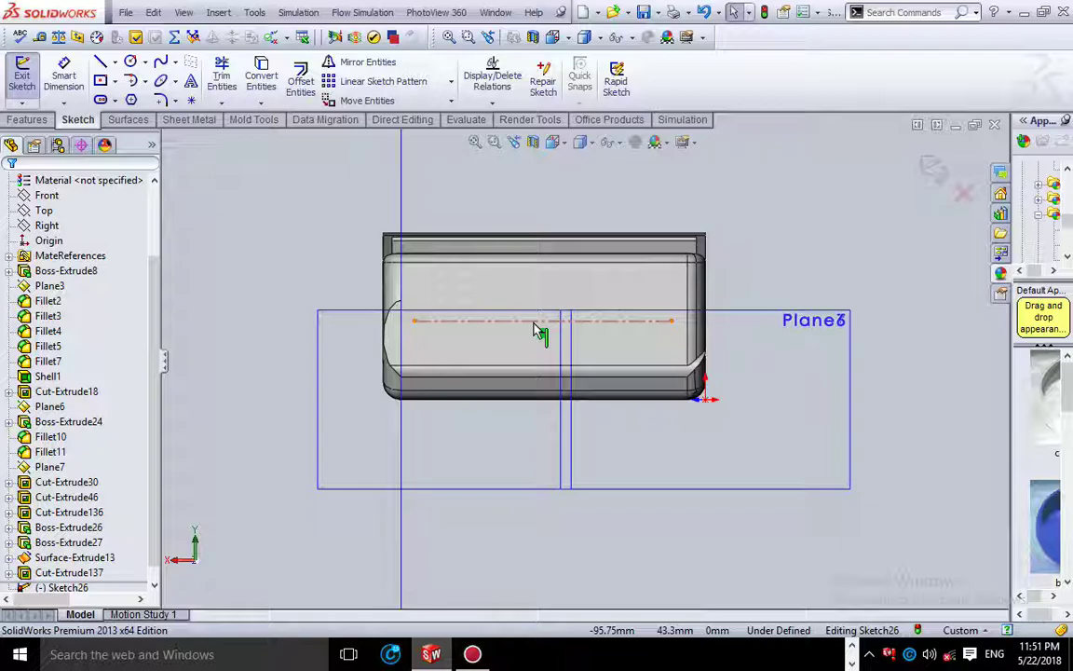
Step: Dimension the centerline's left endpoint 9 mm from the curved edge on the left side of the rear face
{"action": "left_click", "coordinate": [63, 75]}
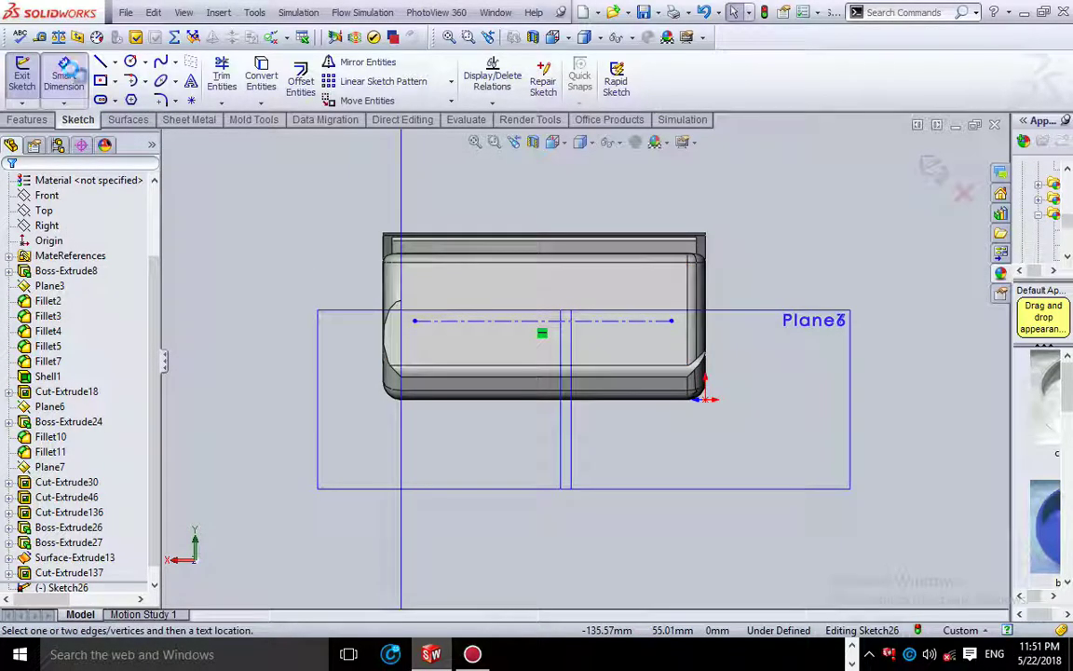
{"action": "left_click", "coordinate": [414, 322]}
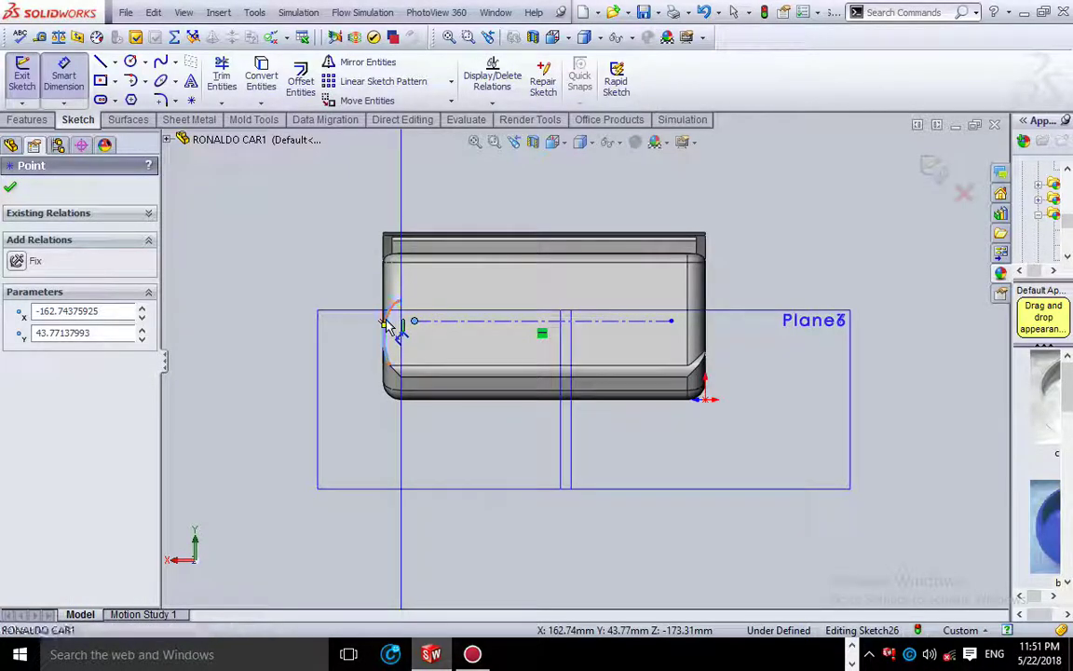
{"action": "left_click", "coordinate": [391, 323]}
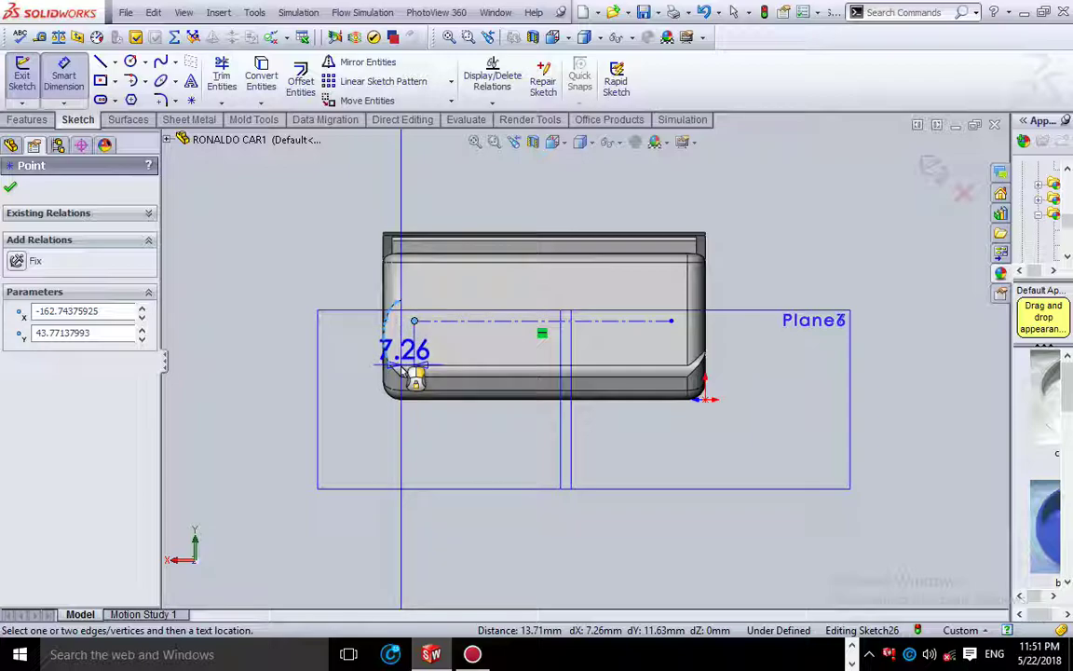
{"action": "left_click", "coordinate": [401, 363]}
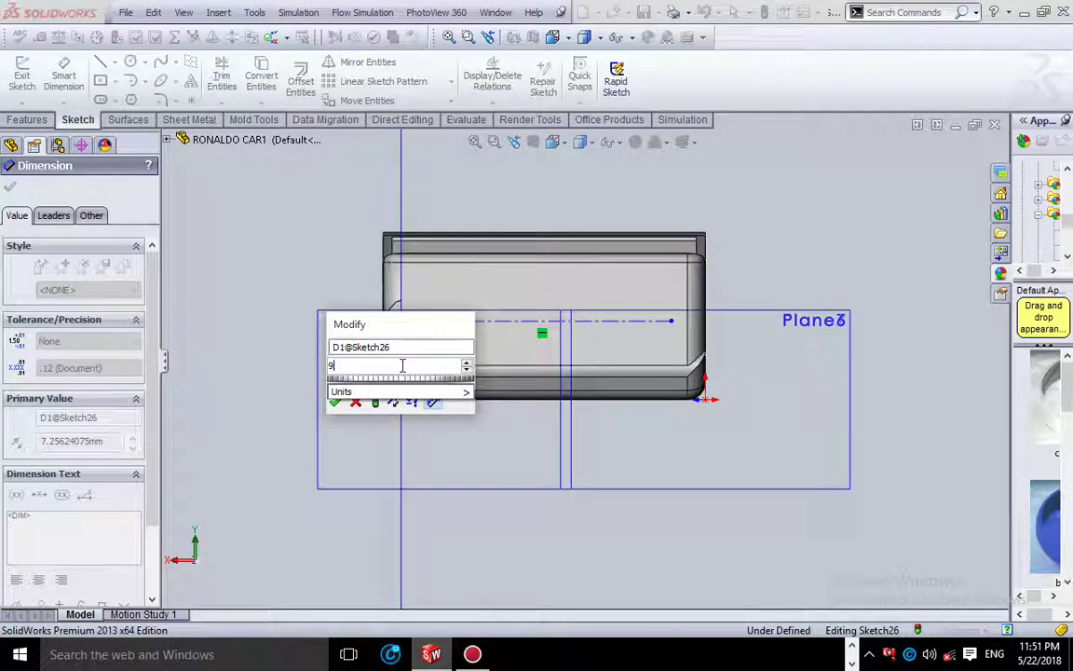
{"action": "key", "text": "Return"}
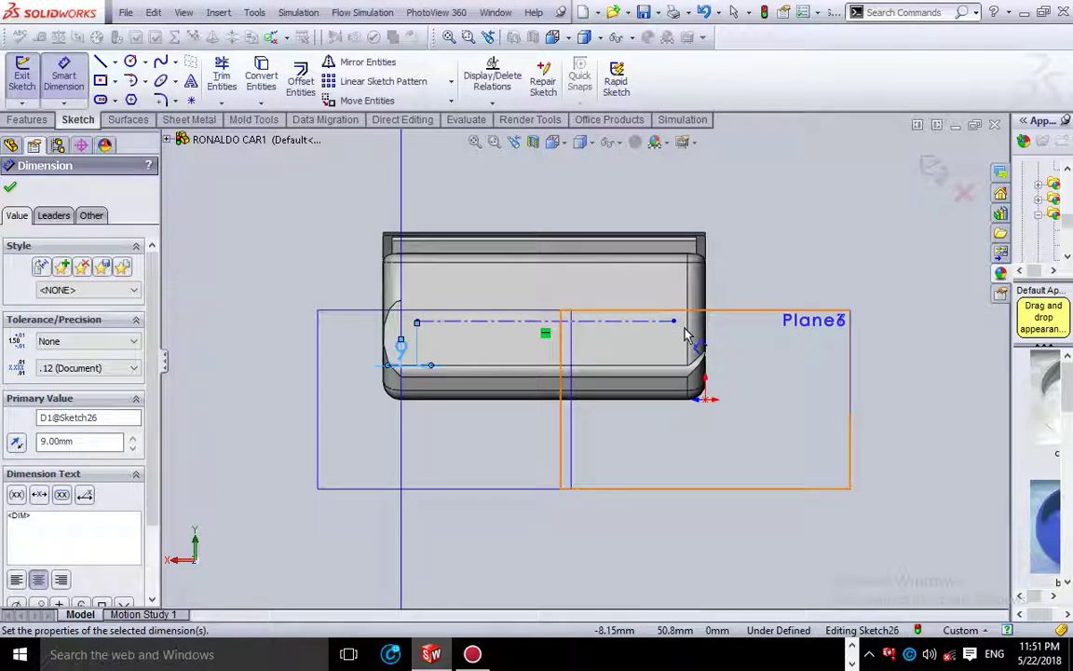
{"action": "left_click", "coordinate": [676, 324]}
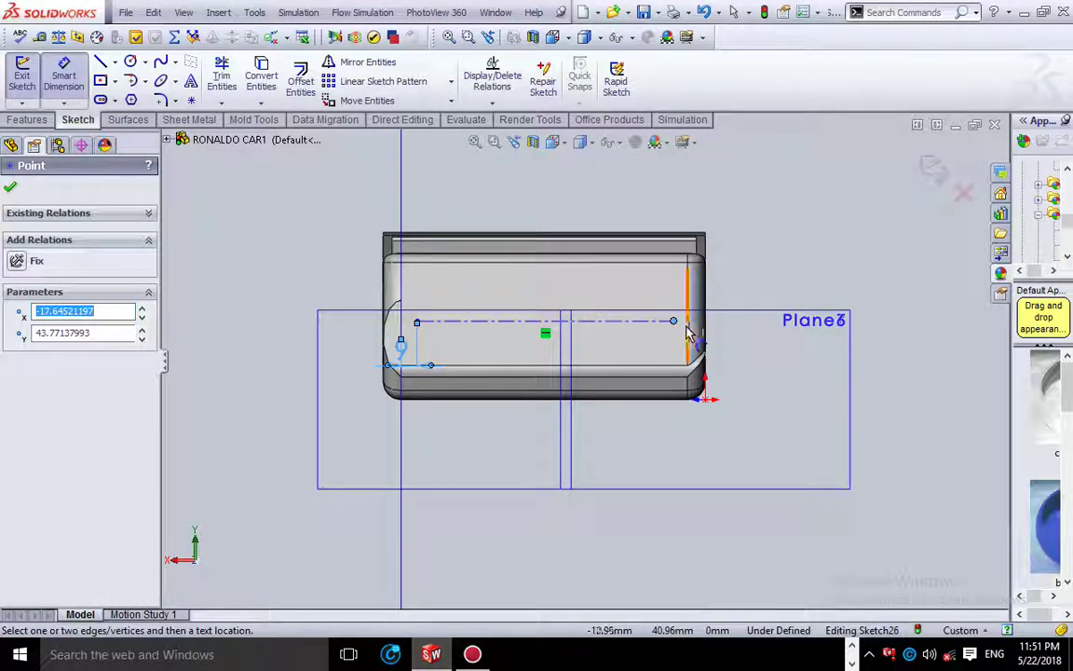
{"action": "left_click", "coordinate": [687, 351]}
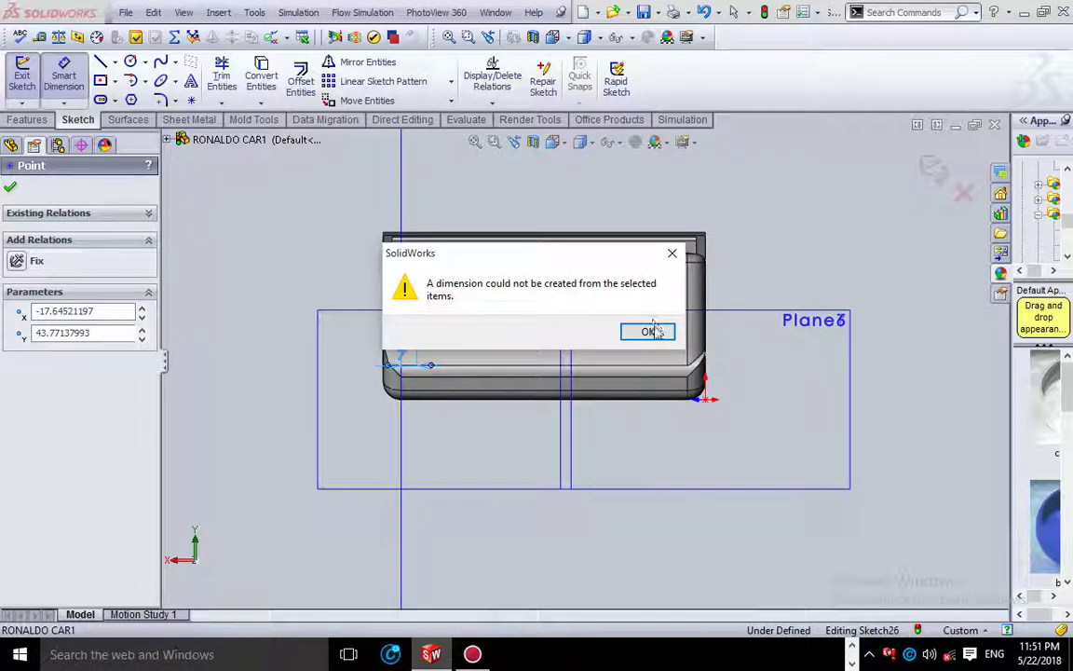
{"action": "left_click", "coordinate": [645, 330]}
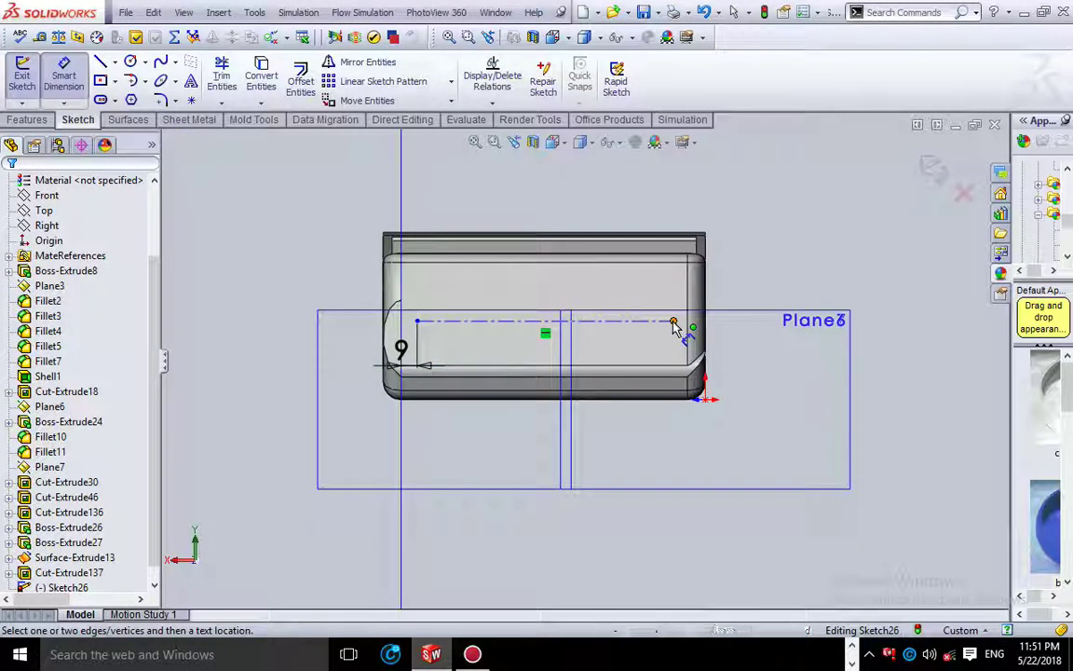
Step: Dimension the centerline's right endpoint 9 mm from the vertical right edge of the rear face
{"action": "left_click", "coordinate": [685, 326]}
{"action": "left_click", "coordinate": [688, 328]}
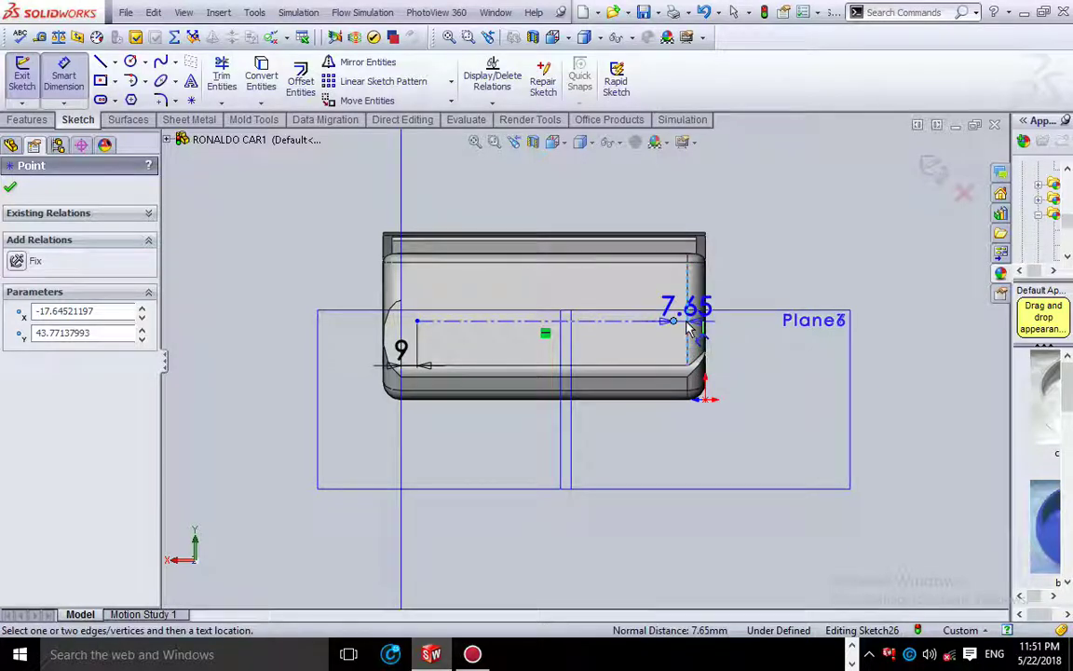
{"action": "left_click", "coordinate": [678, 421]}
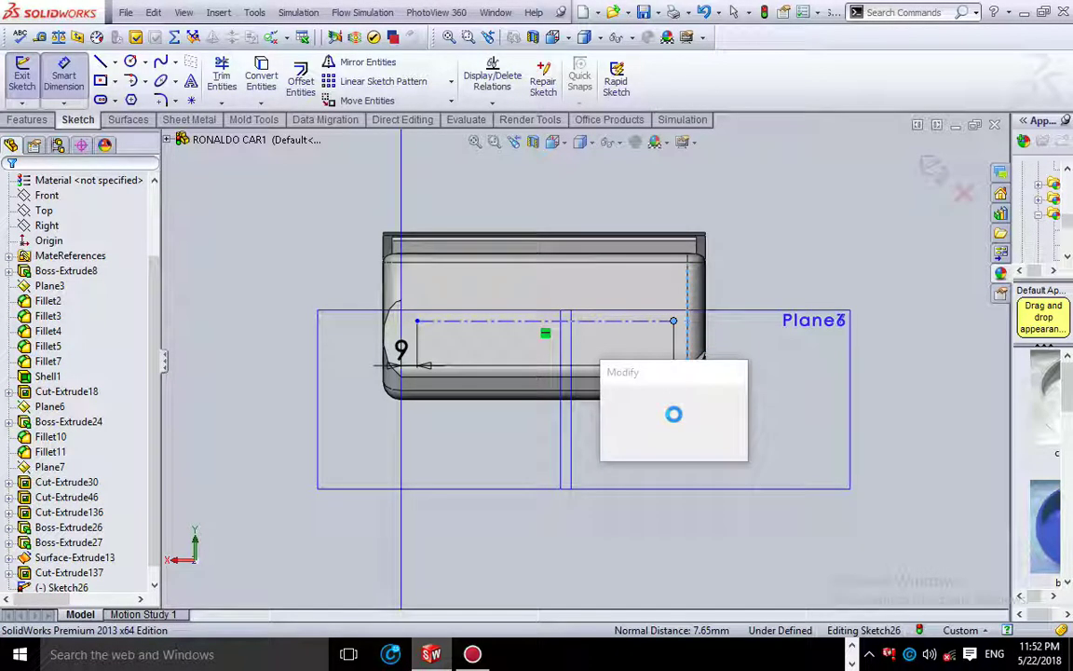
{"action": "type", "text": "9"}
{"action": "key", "text": "Return"}
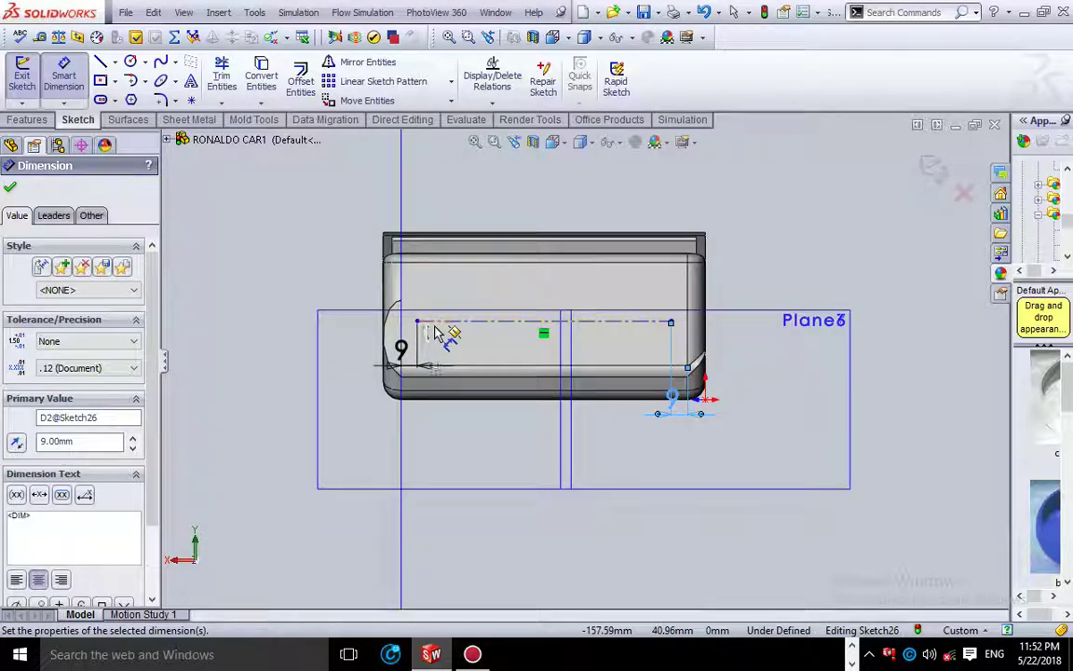
{"action": "left_click", "coordinate": [13, 189]}
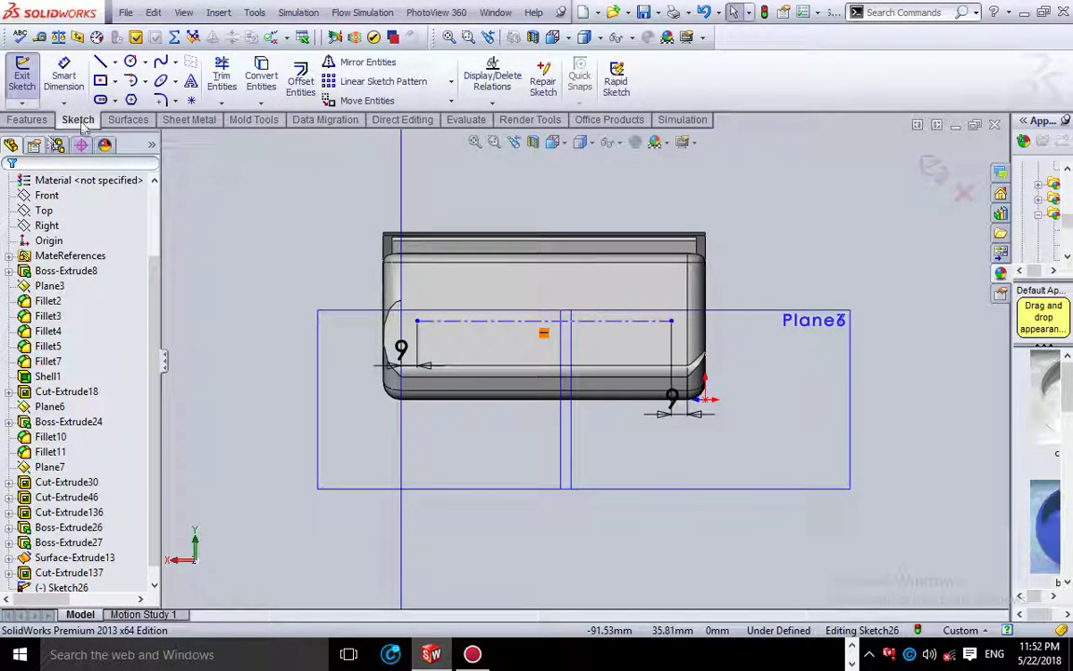
Step: Add the sketch text "WILL YOU MARRY ME ?" along the centerline on the rear face
{"action": "left_click", "coordinate": [192, 82]}
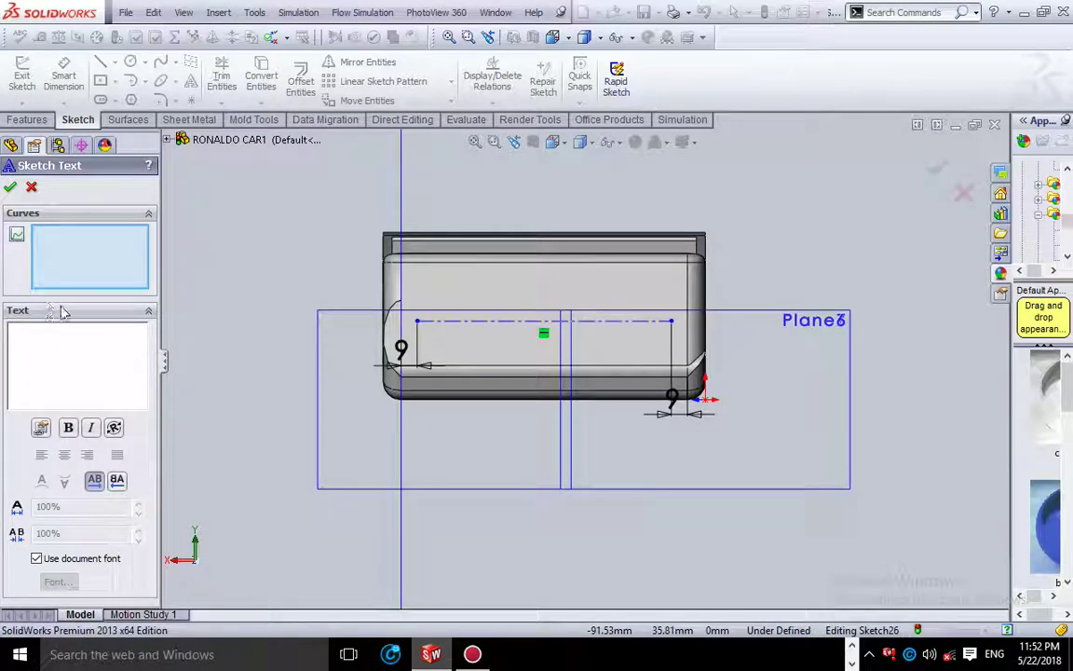
{"action": "left_click", "coordinate": [460, 322]}
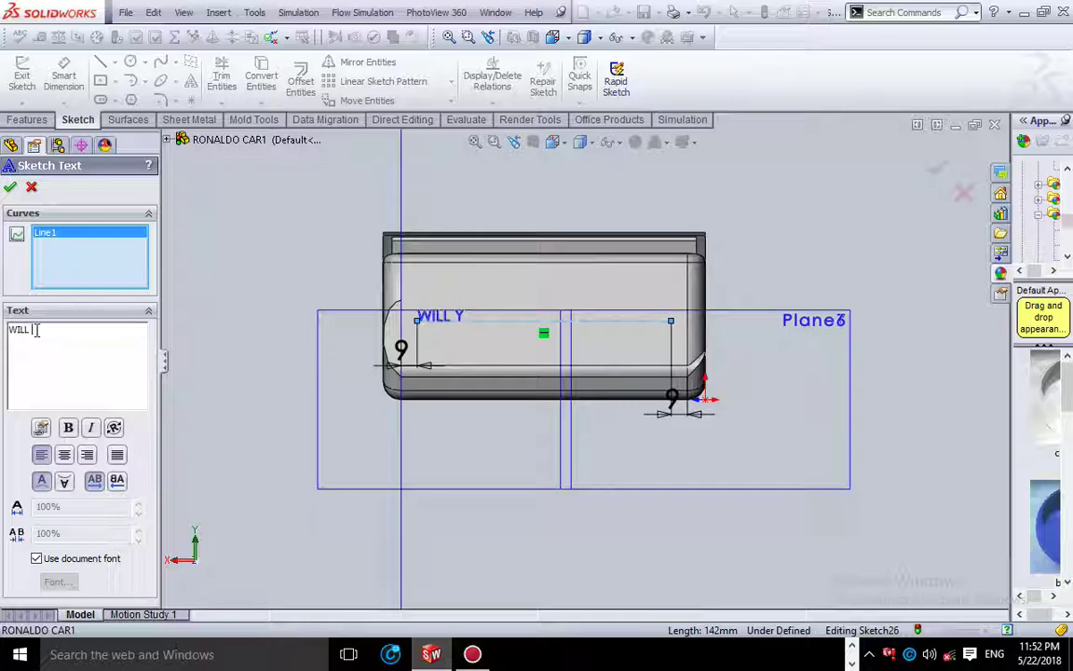
{"action": "type", "text": "YOU MA"}
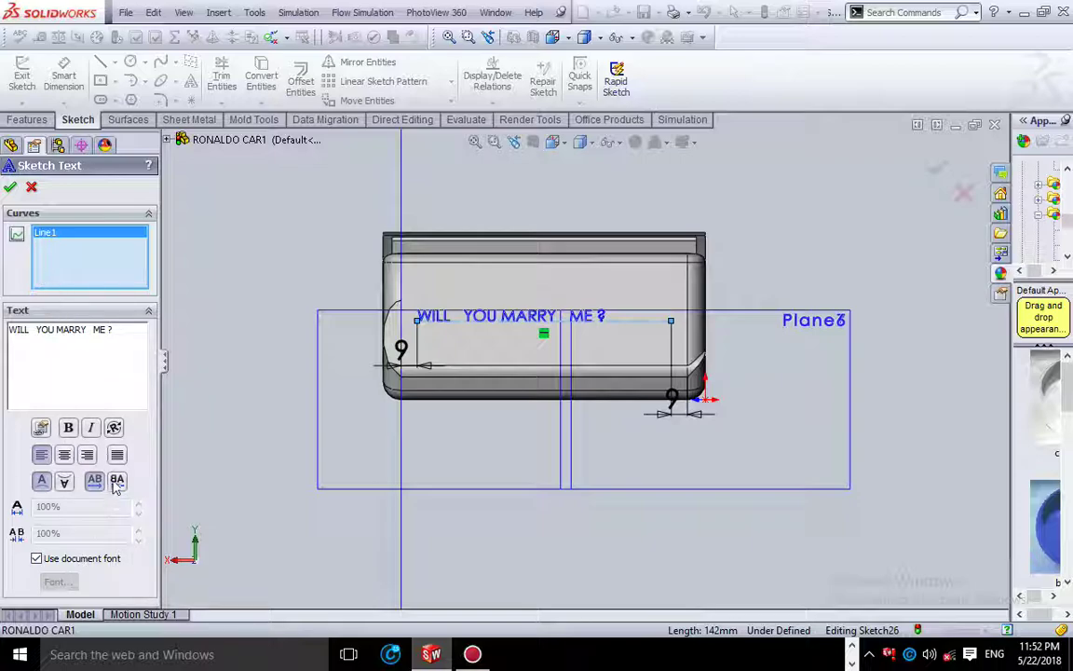
Step: Override the document font for the sketch text, set its height to 8 mm, and accept the text
{"action": "left_click", "coordinate": [38, 560]}
{"action": "left_click", "coordinate": [58, 581]}
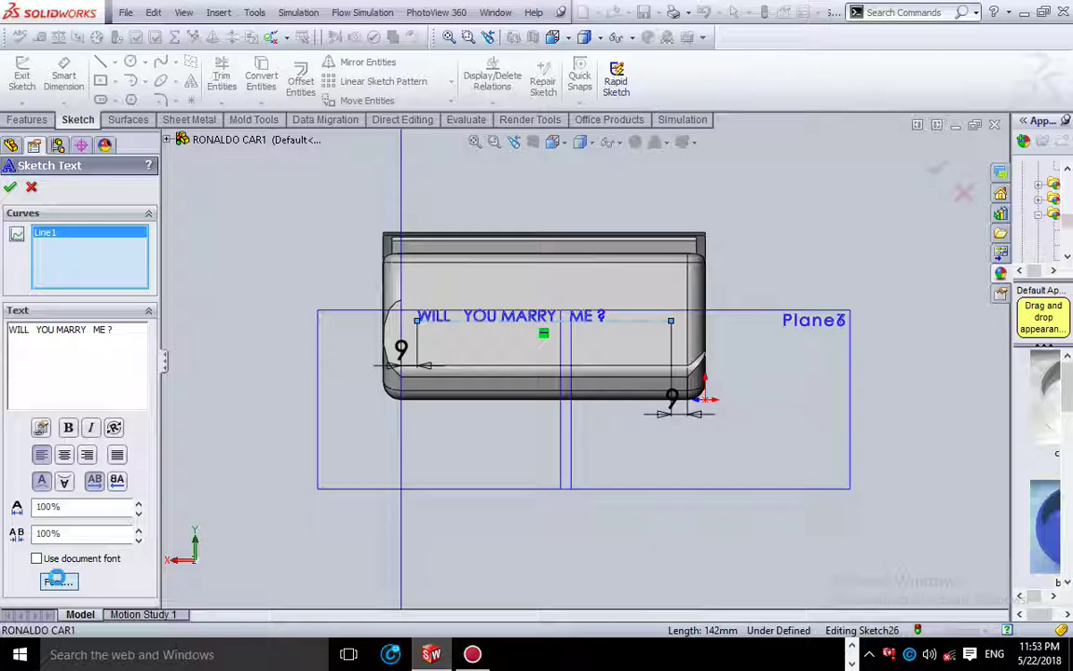
{"action": "left_click", "coordinate": [57, 581]}
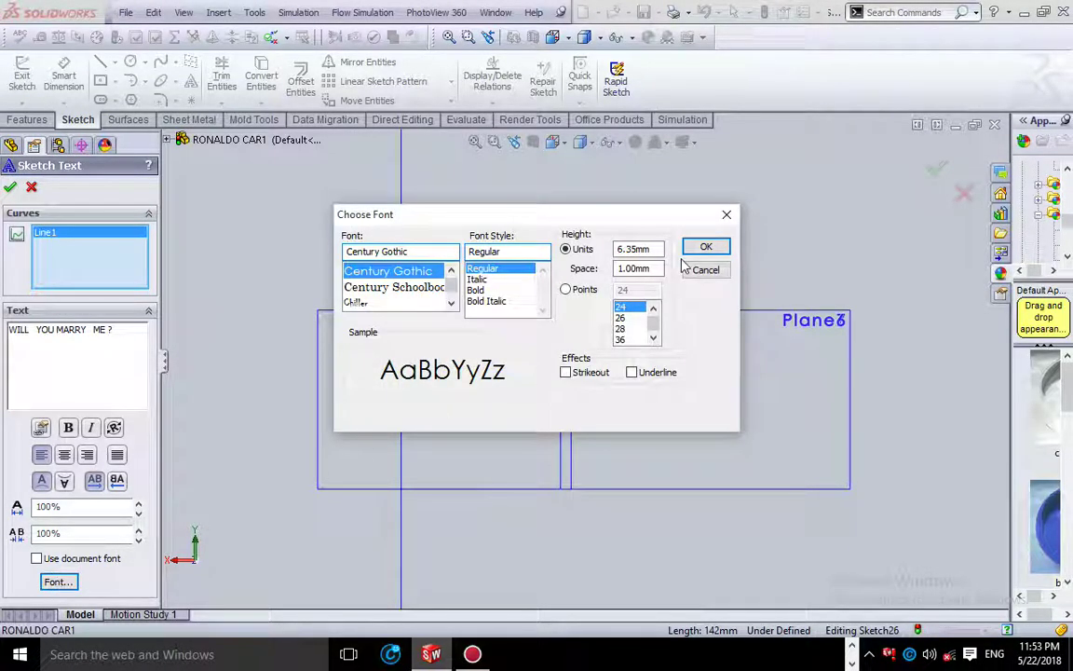
{"action": "left_click_drag", "start_coordinate": [662, 249], "coordinate": [616, 258]}
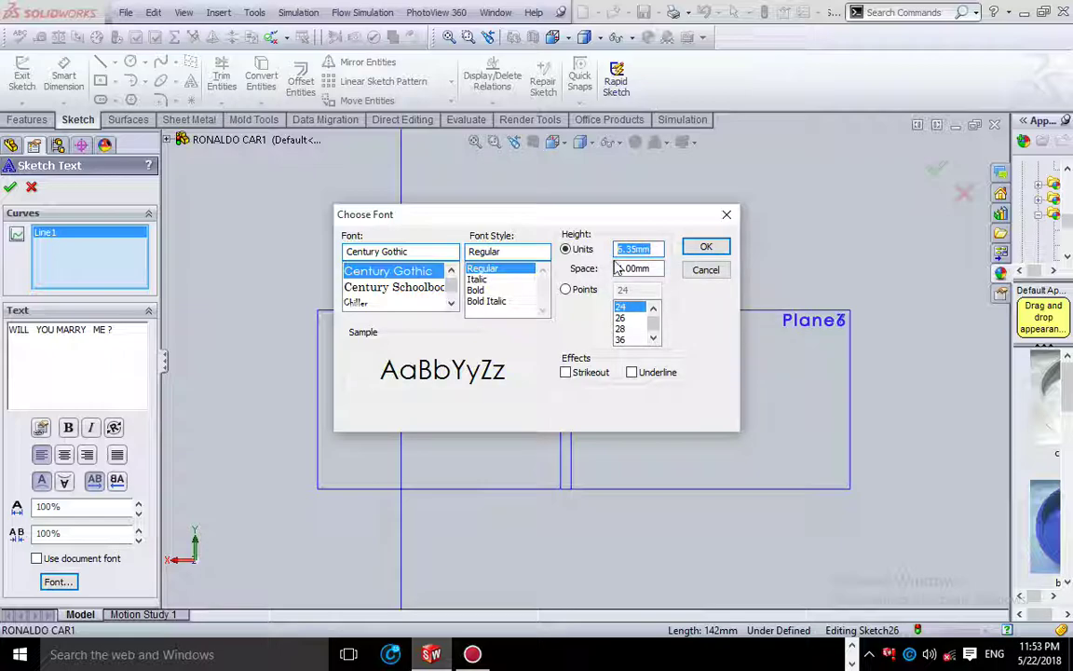
{"action": "type", "text": "8"}
{"action": "key", "text": "Return"}
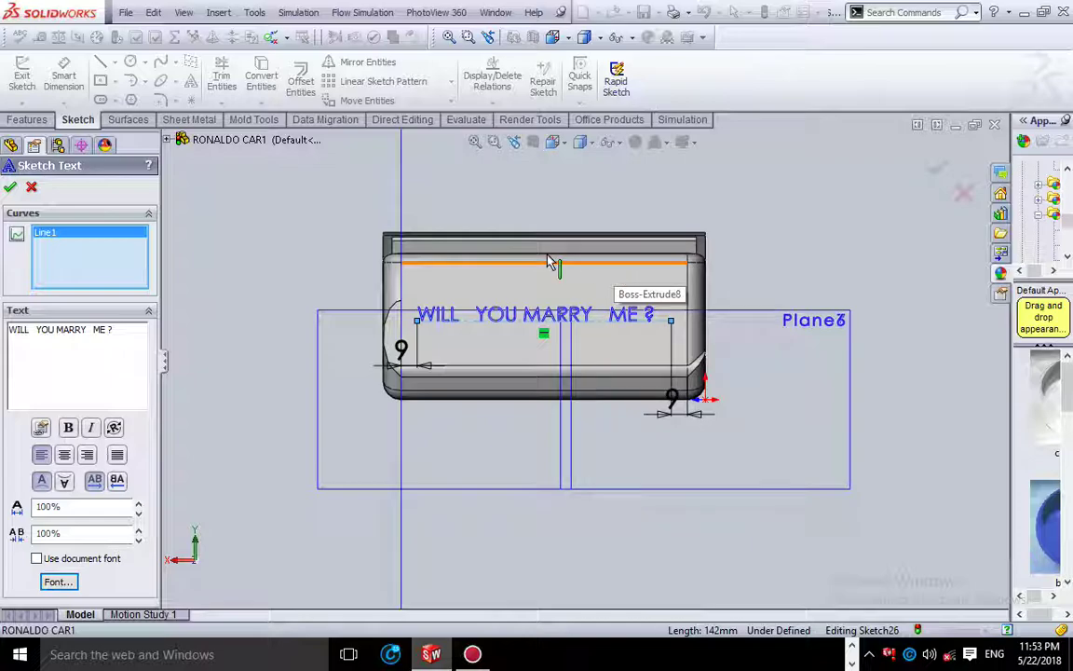
{"action": "left_click", "coordinate": [10, 186]}
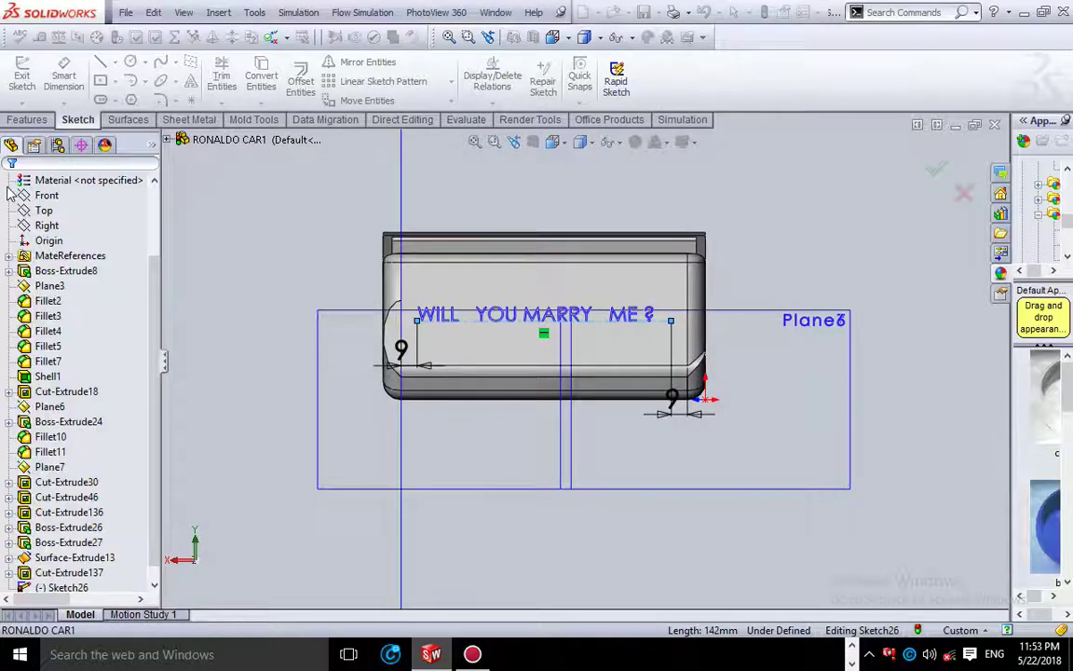
Step: Extrude the "WILL YOU MARRY ME ?" text sketch on the rear face to a blind depth of 5 mm
{"action": "left_click", "coordinate": [27, 119]}
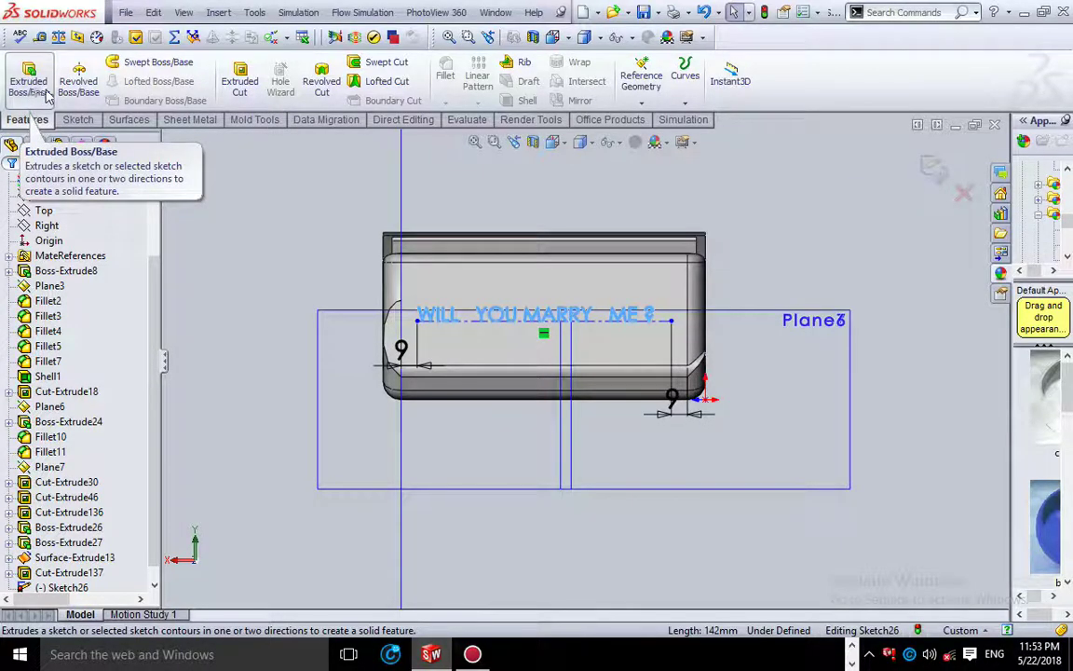
{"action": "left_click", "coordinate": [143, 123]}
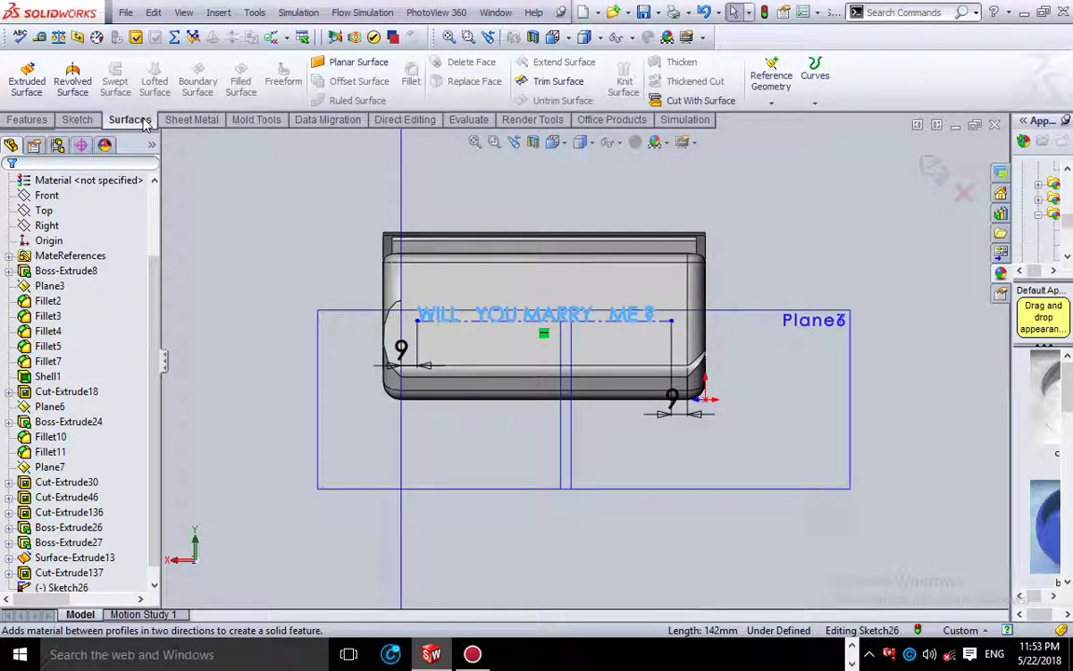
{"action": "left_click", "coordinate": [27, 119]}
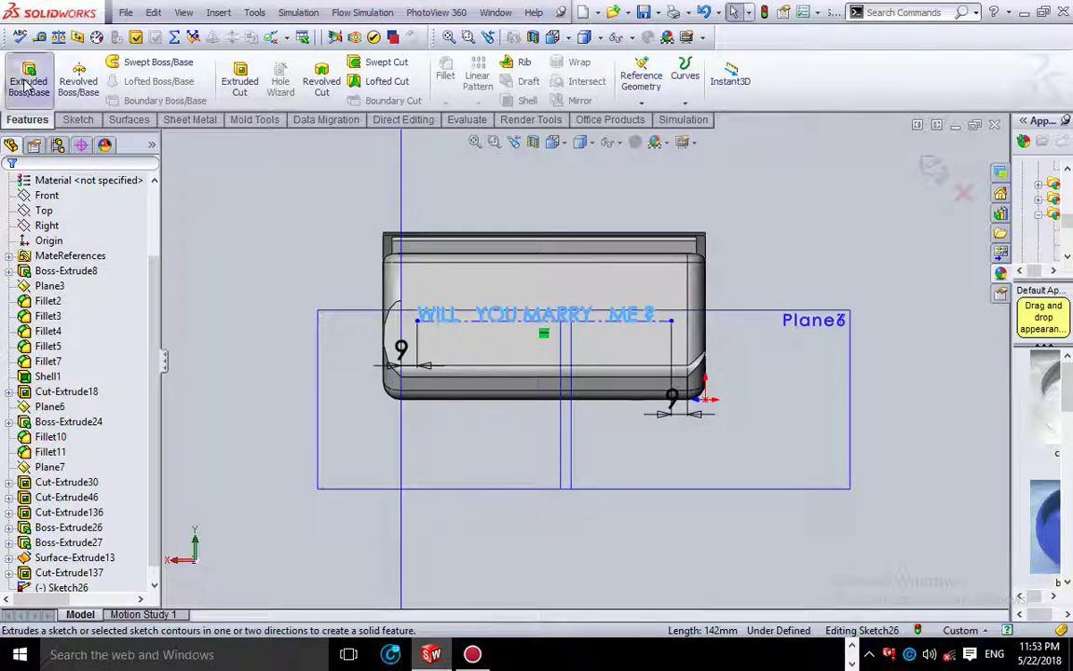
{"action": "left_click", "coordinate": [28, 83]}
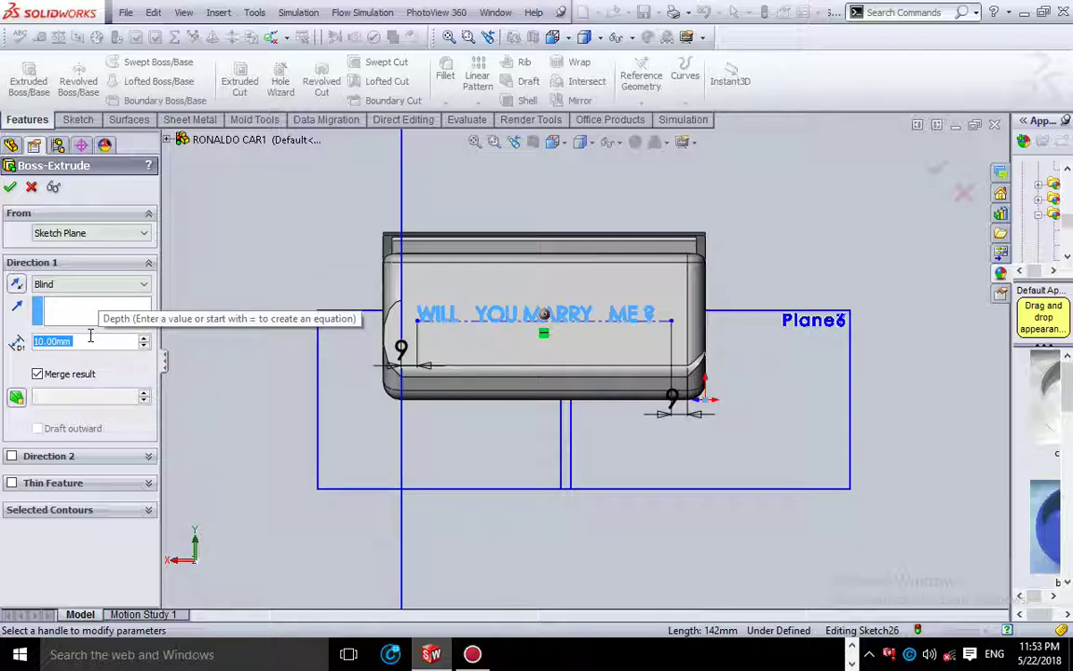
{"action": "type", "text": "5"}
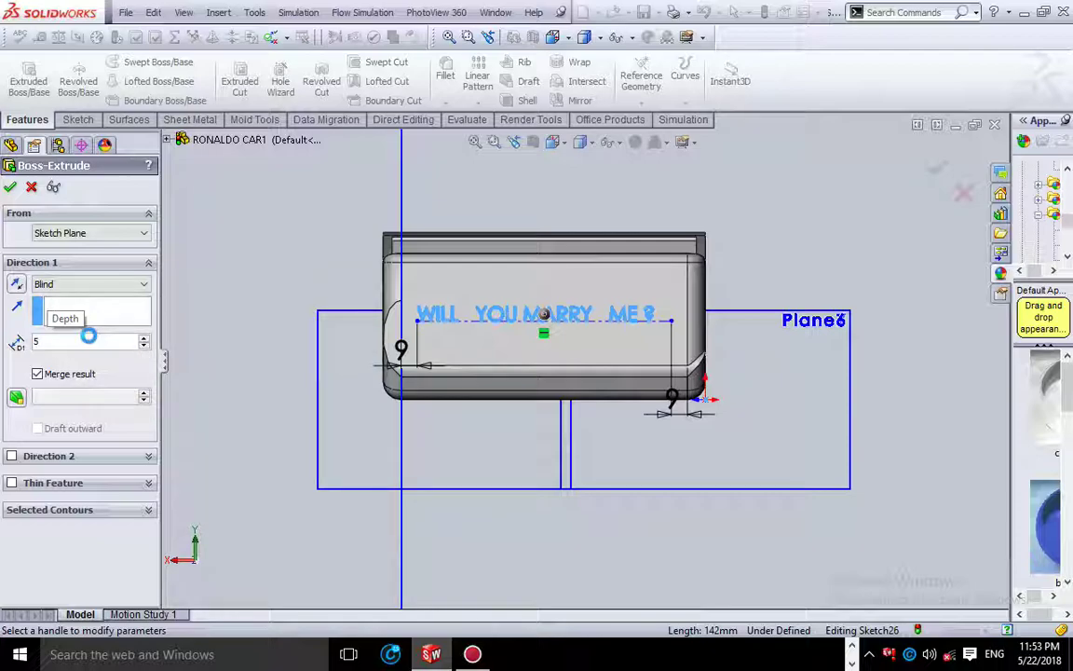
{"action": "key", "text": "Return"}
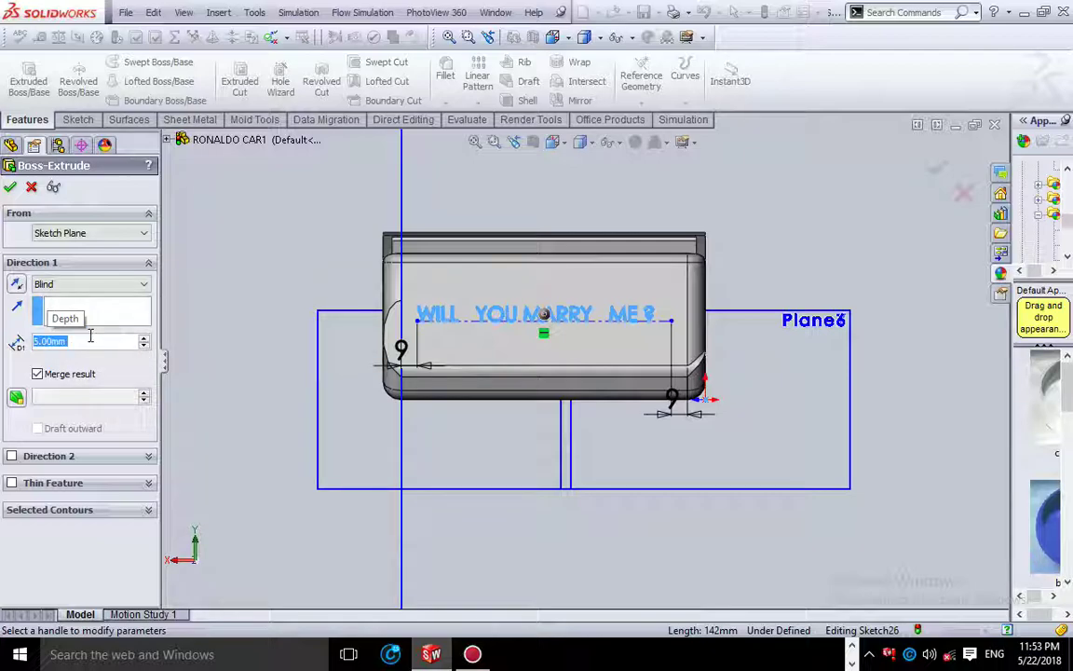
{"action": "left_click", "coordinate": [11, 187]}
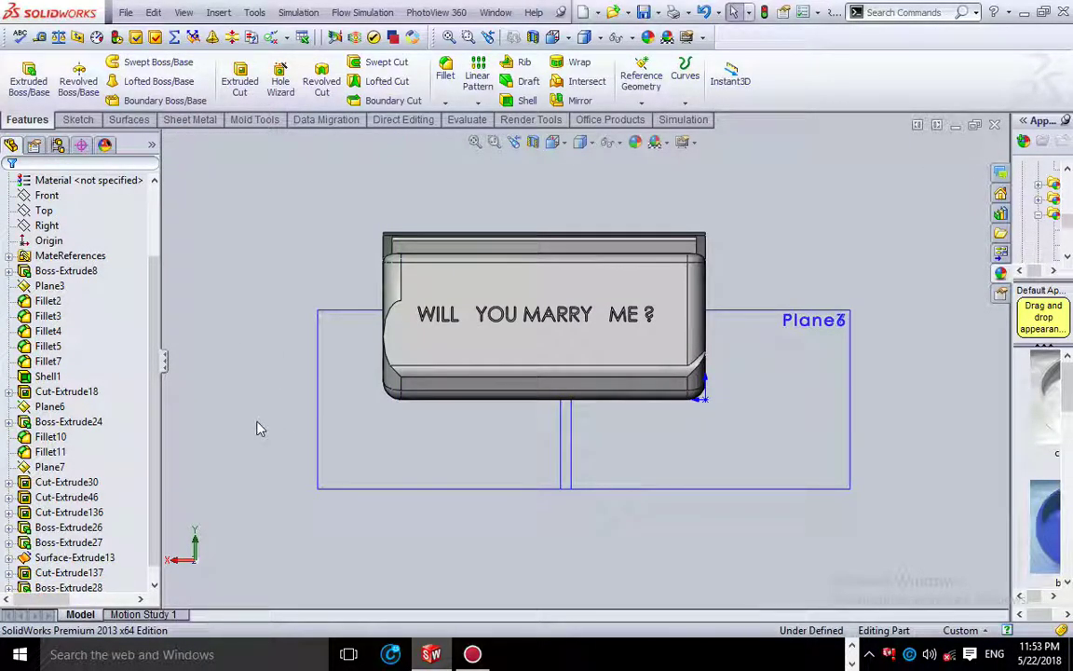
Step: Examine the raised lettering on the rear face and the rest of the car body from several angles
{"action": "key", "text": "ctrl+7"}
{"action": "key", "text": "Left"}
{"action": "key", "text": "Left"}
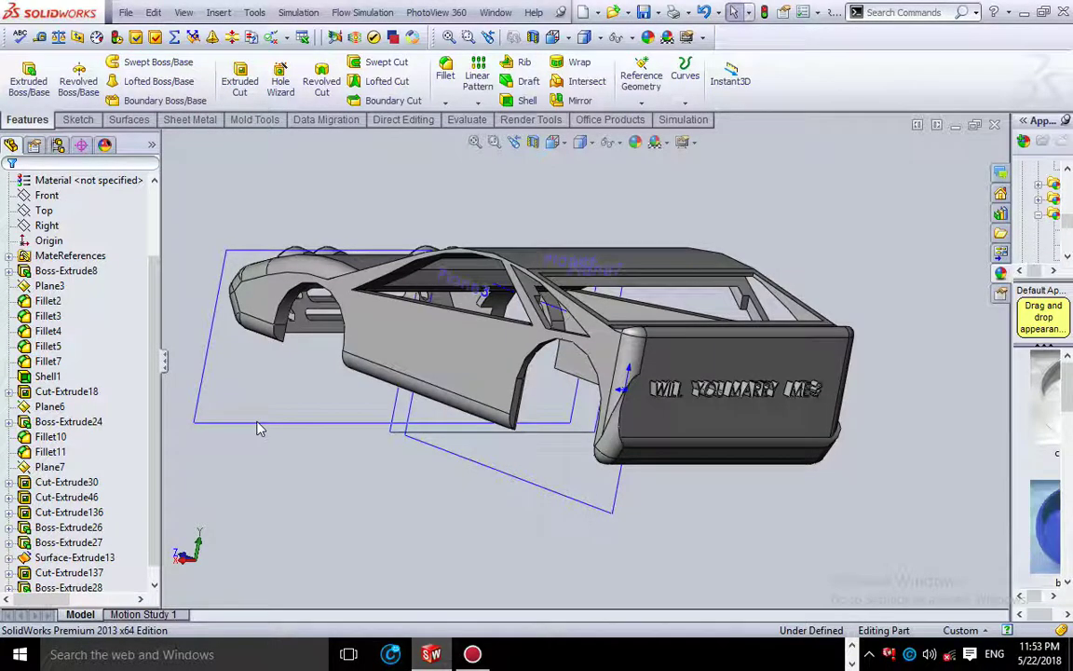
{"action": "left_click", "coordinate": [261, 428]}
{"action": "key", "text": "Escape"}
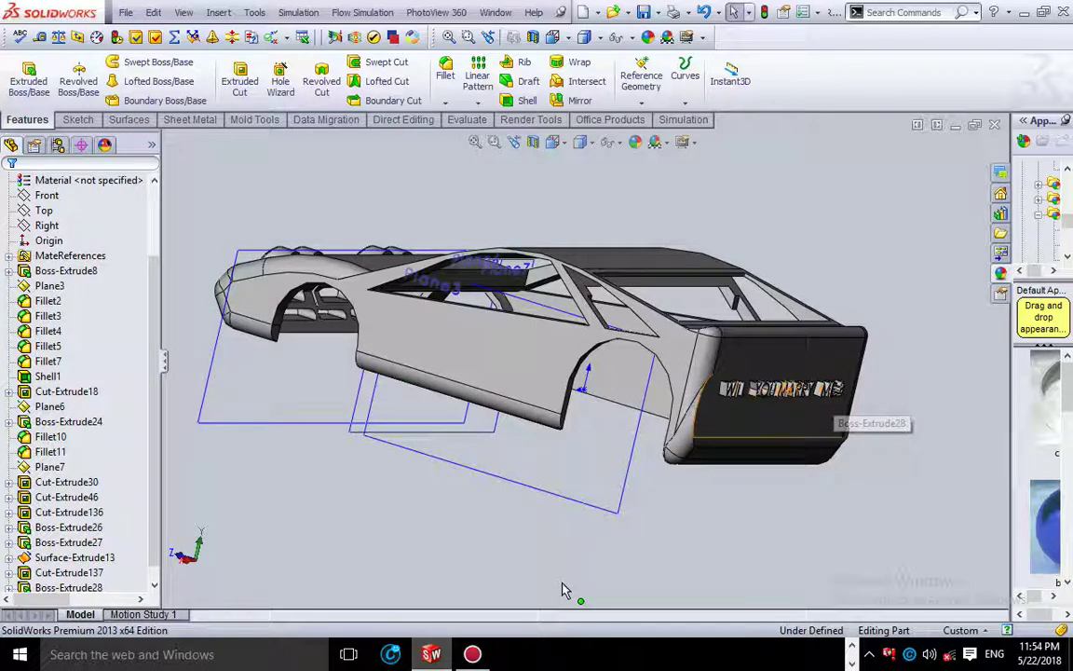
{"action": "key", "text": "Left"}
{"action": "key", "text": "Left"}
{"action": "key", "text": "Left"}
{"action": "key", "text": "Left"}
{"action": "key", "text": "Left"}
{"action": "key", "text": "Left"}
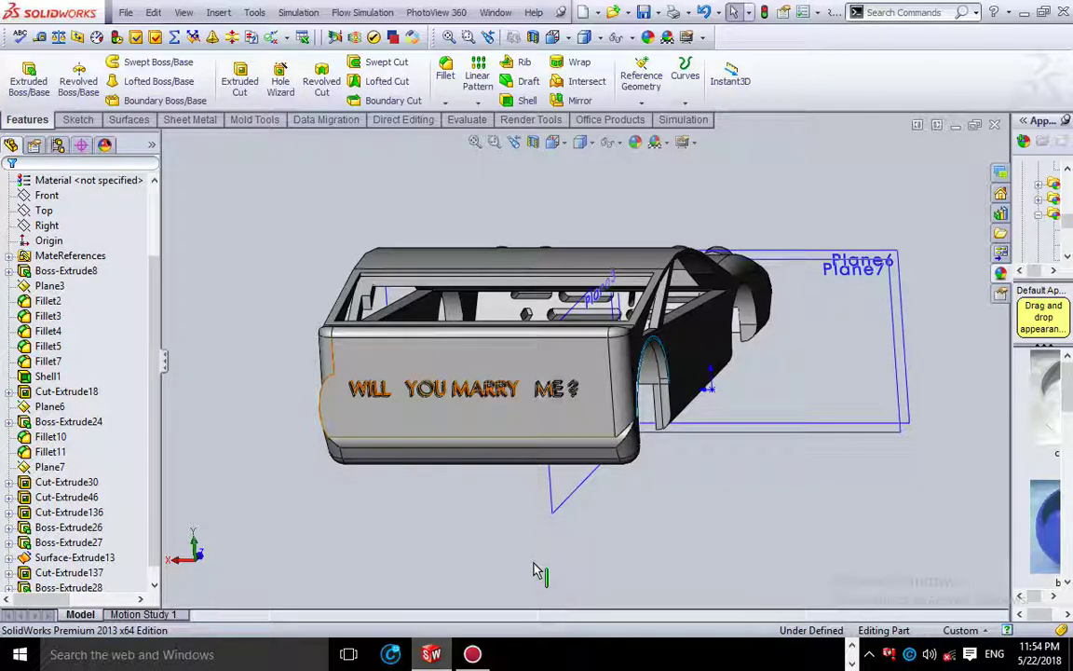
{"action": "key", "text": "ctrl+7"}
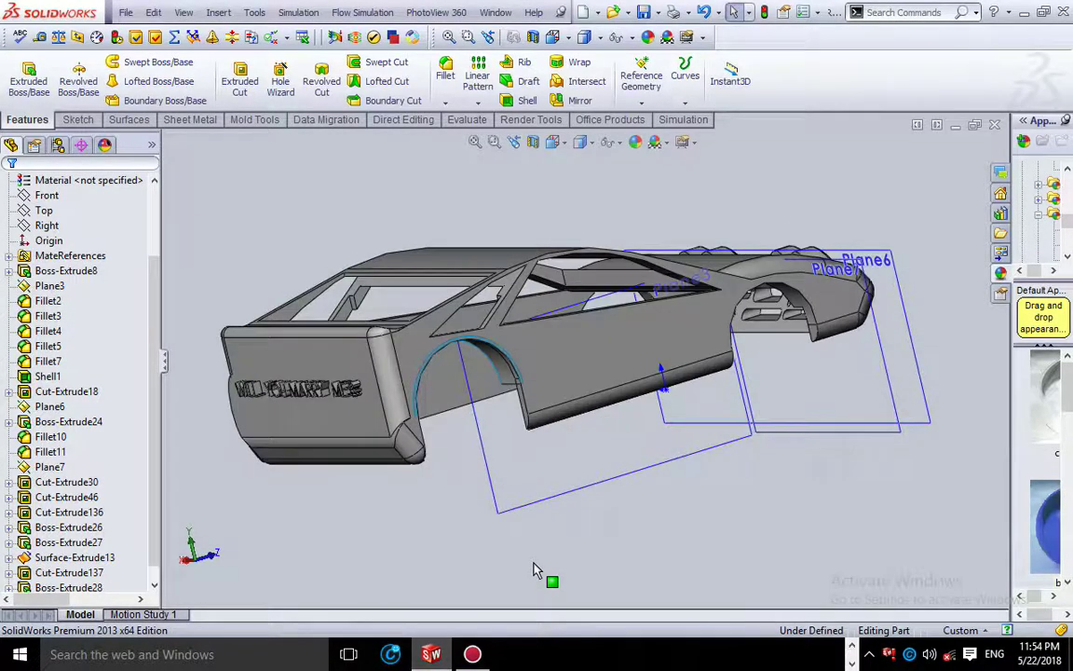
{"action": "key", "text": "ctrl+7"}
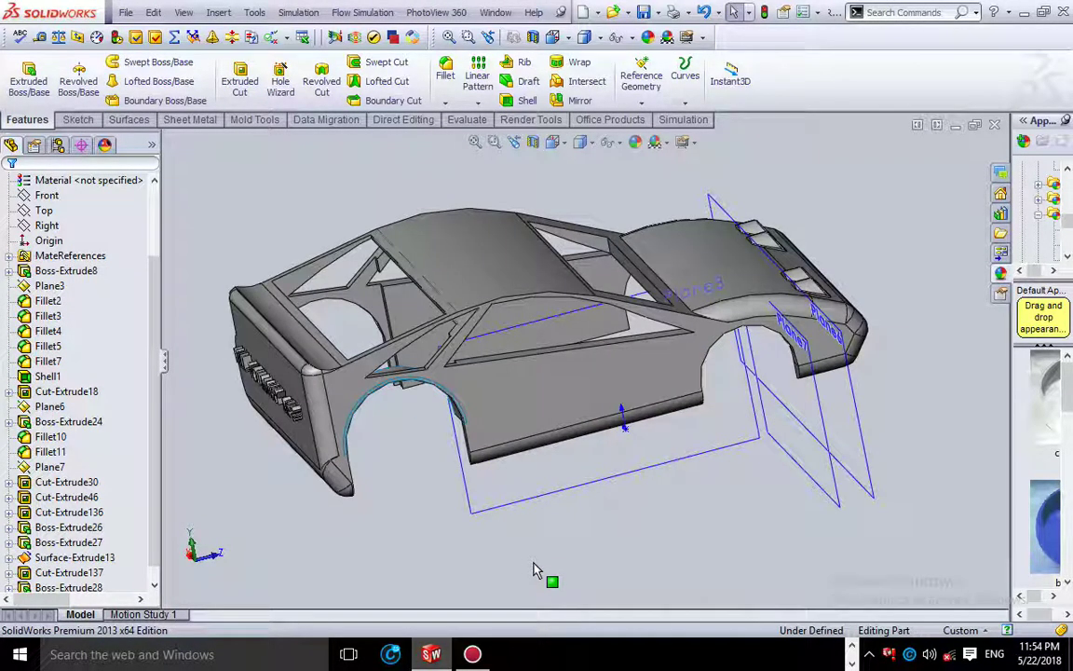
{"action": "key", "text": "shift+Left"}
{"action": "key", "text": "shift+Left"}
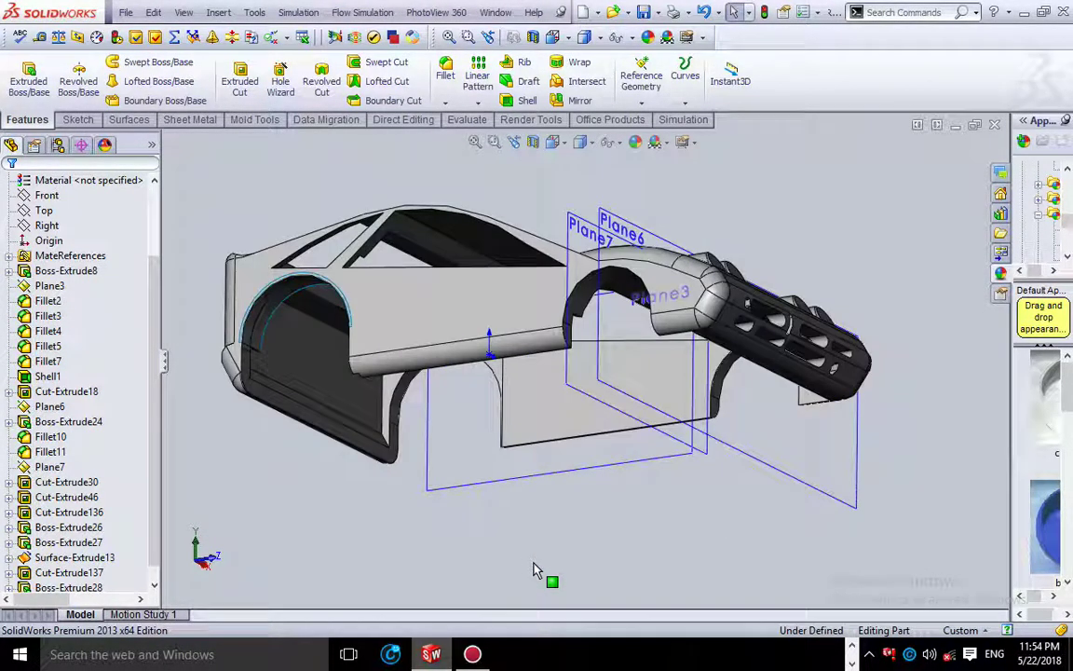
{"action": "key", "text": "Left"}
{"action": "key", "text": "Left"}
{"action": "key", "text": "Left"}
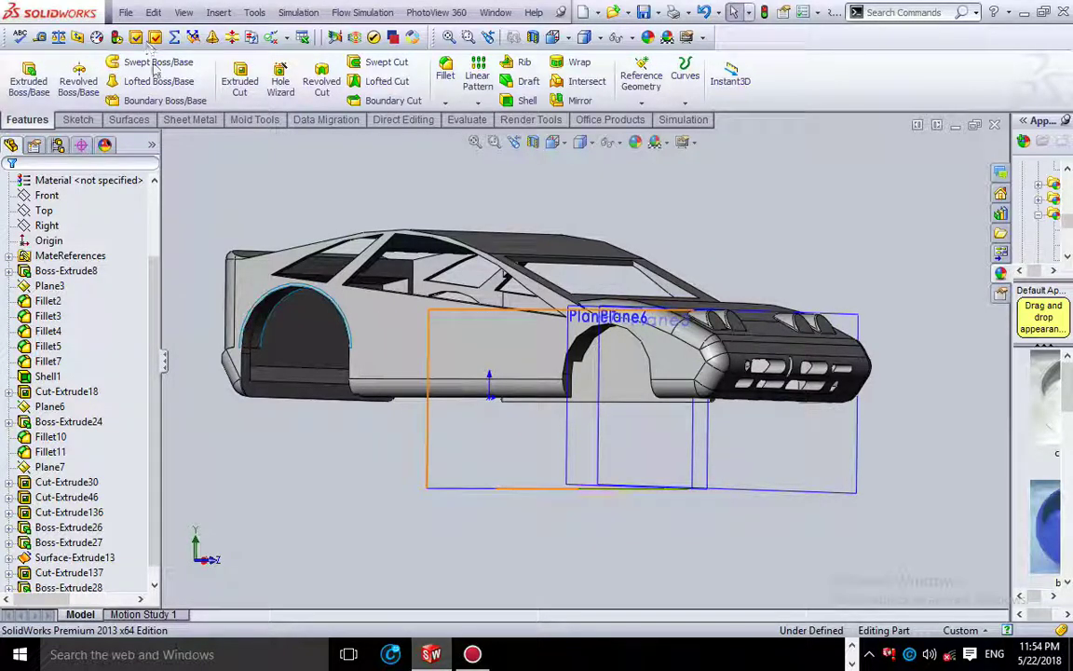
Step: Sketch a circle of about 20 mm radius on the car's flat side face, between the two wheel arches
{"action": "left_click", "coordinate": [126, 119]}
{"action": "left_click", "coordinate": [84, 122]}
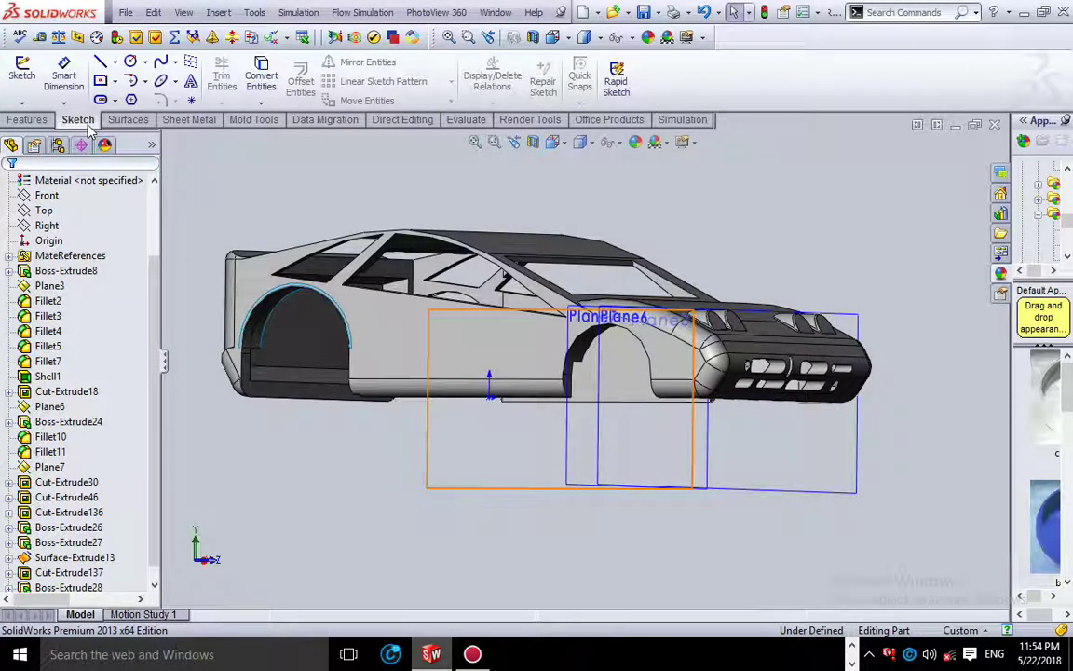
{"action": "left_click", "coordinate": [132, 65]}
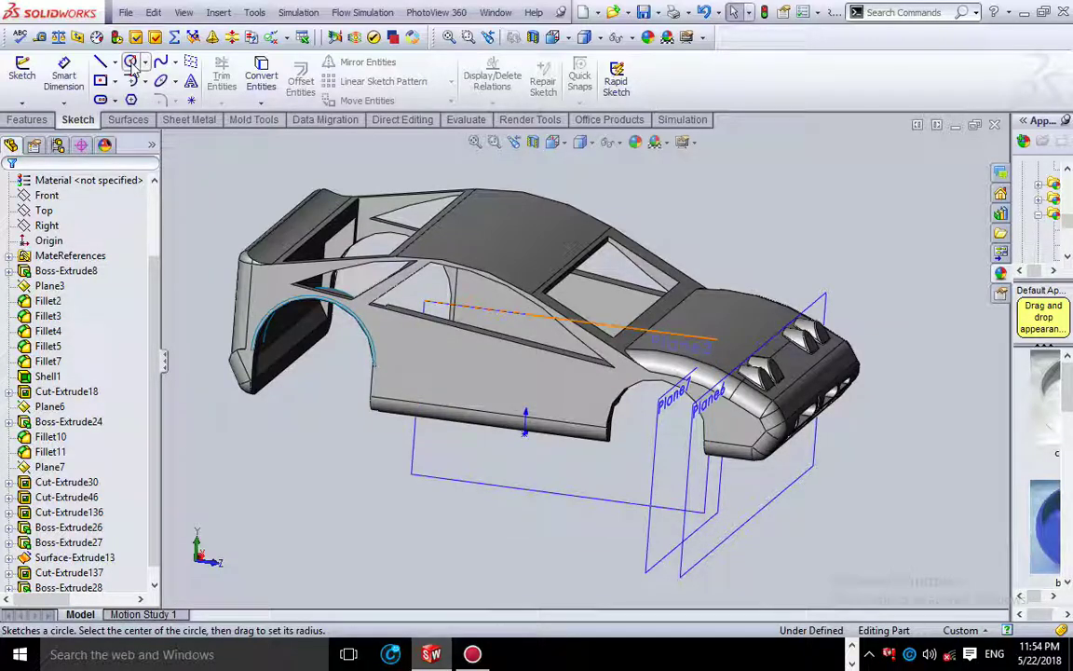
{"action": "left_click", "coordinate": [482, 393]}
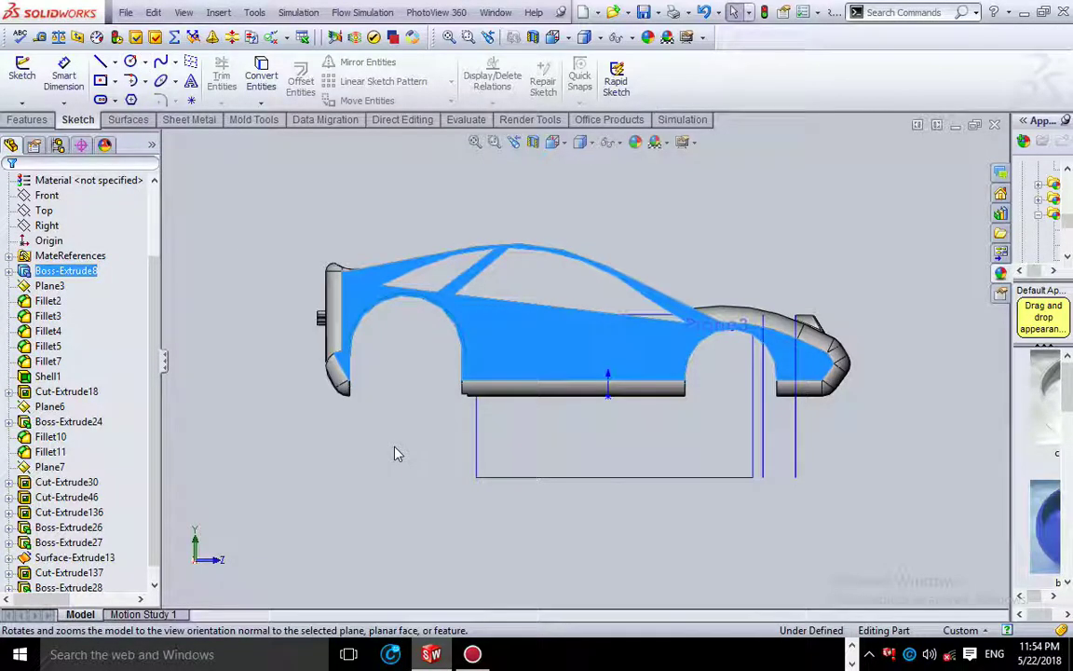
{"action": "left_click", "coordinate": [131, 62]}
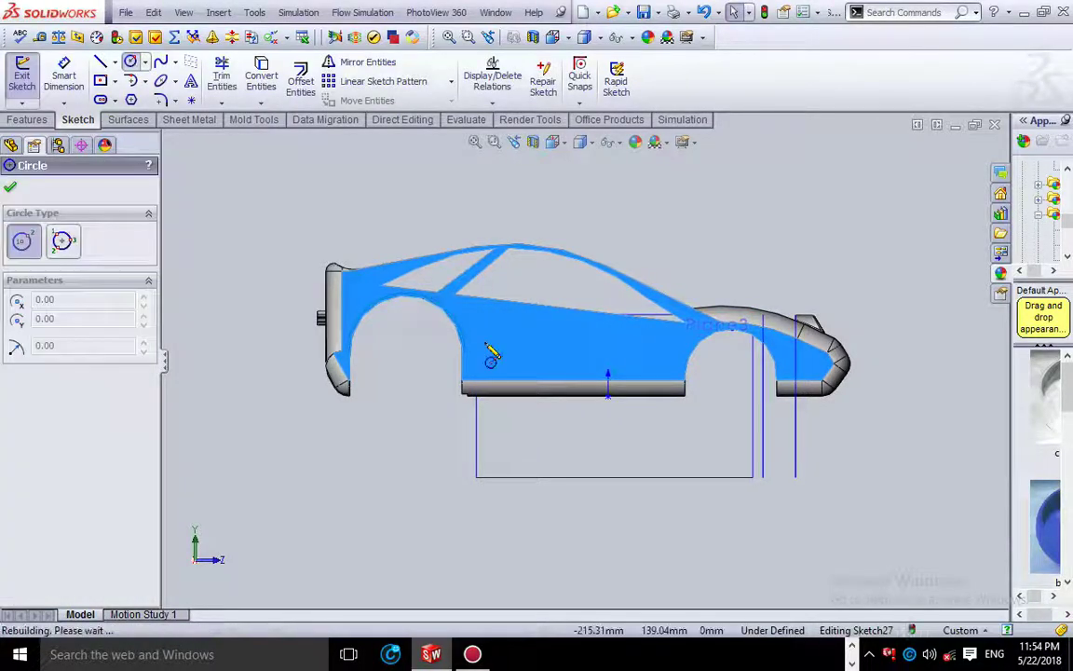
{"action": "left_click", "coordinate": [557, 348]}
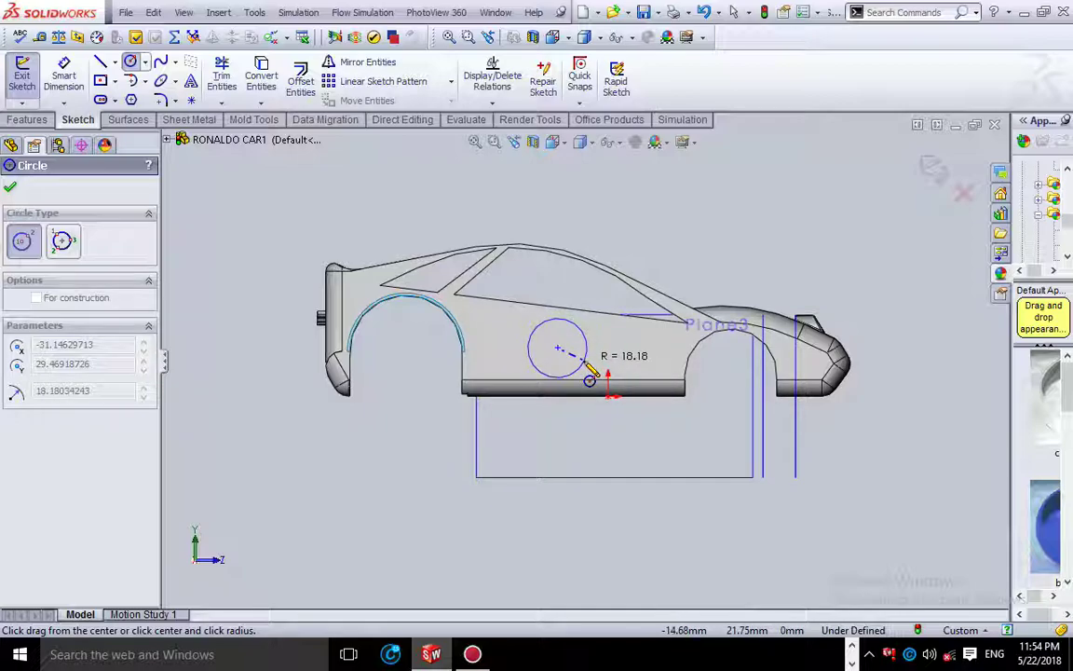
{"action": "left_click", "coordinate": [590, 366]}
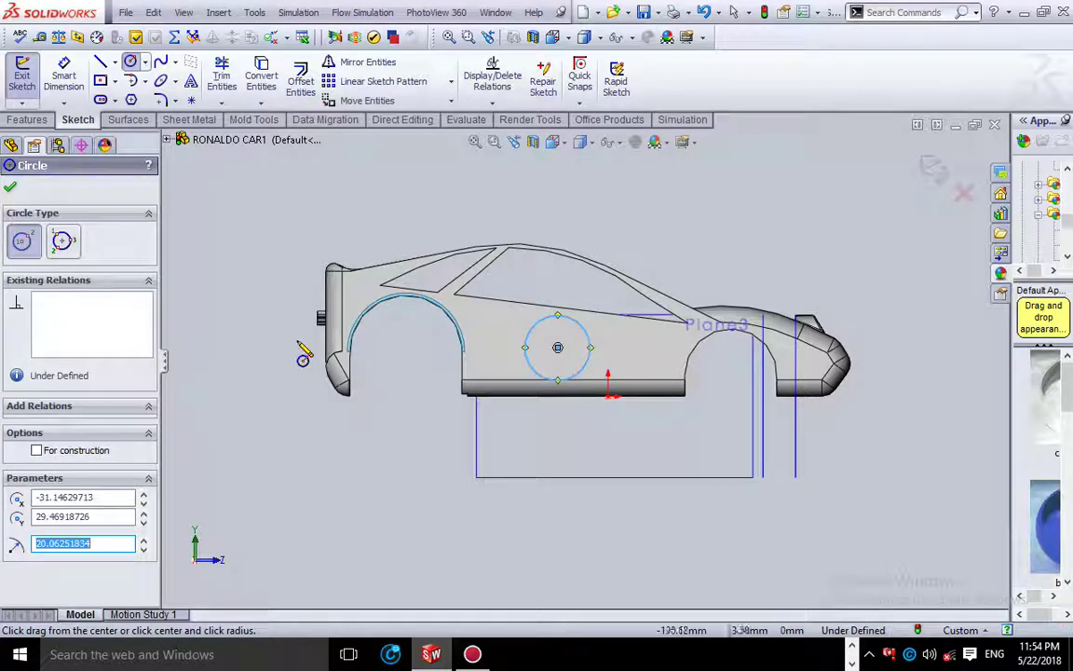
{"action": "left_click", "coordinate": [13, 190]}
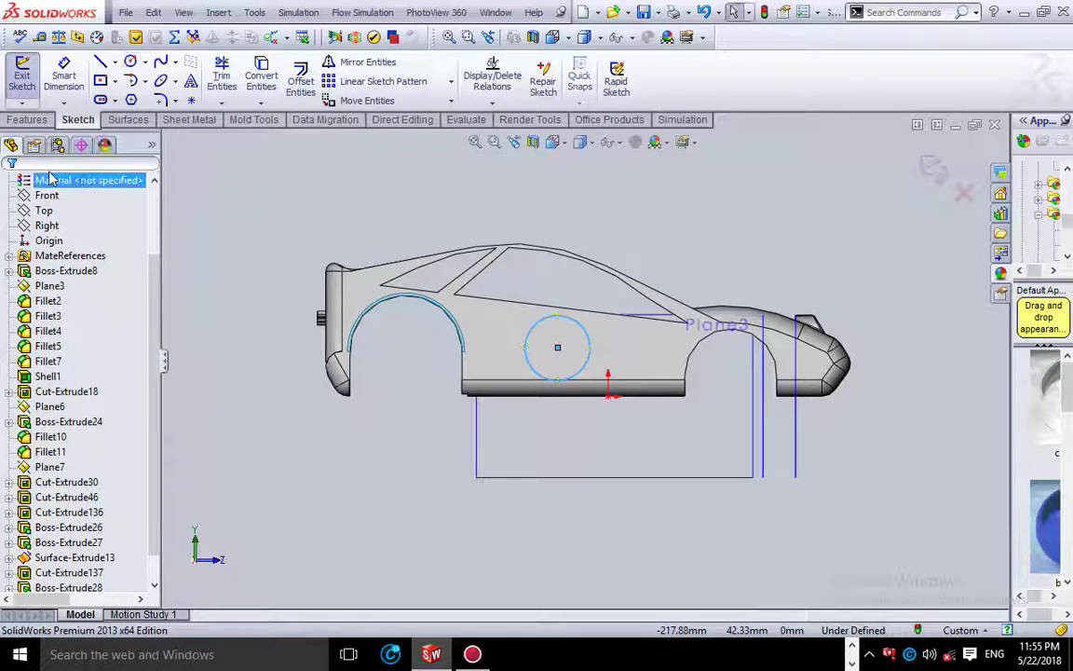
Step: Add the sketch text "I DO" along the circle on the side face
{"action": "left_click", "coordinate": [191, 83]}
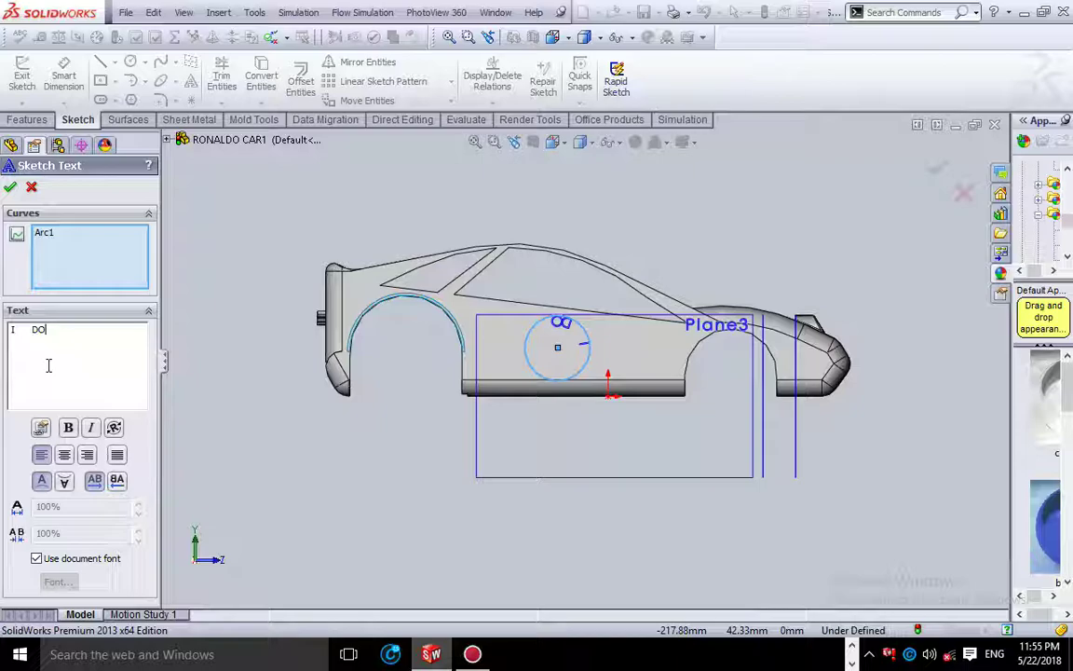
{"action": "left_click", "coordinate": [11, 188]}
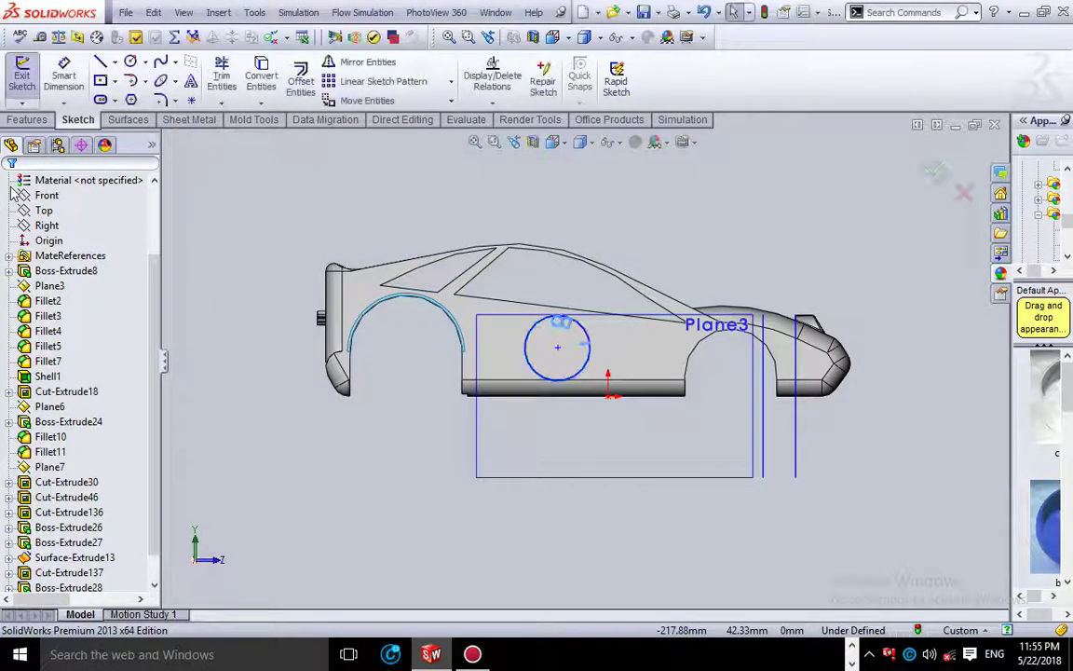
Step: Try to extrude the circle and "I DO" text sketch on the side face, then cancel the extrusion
{"action": "left_click", "coordinate": [49, 121]}
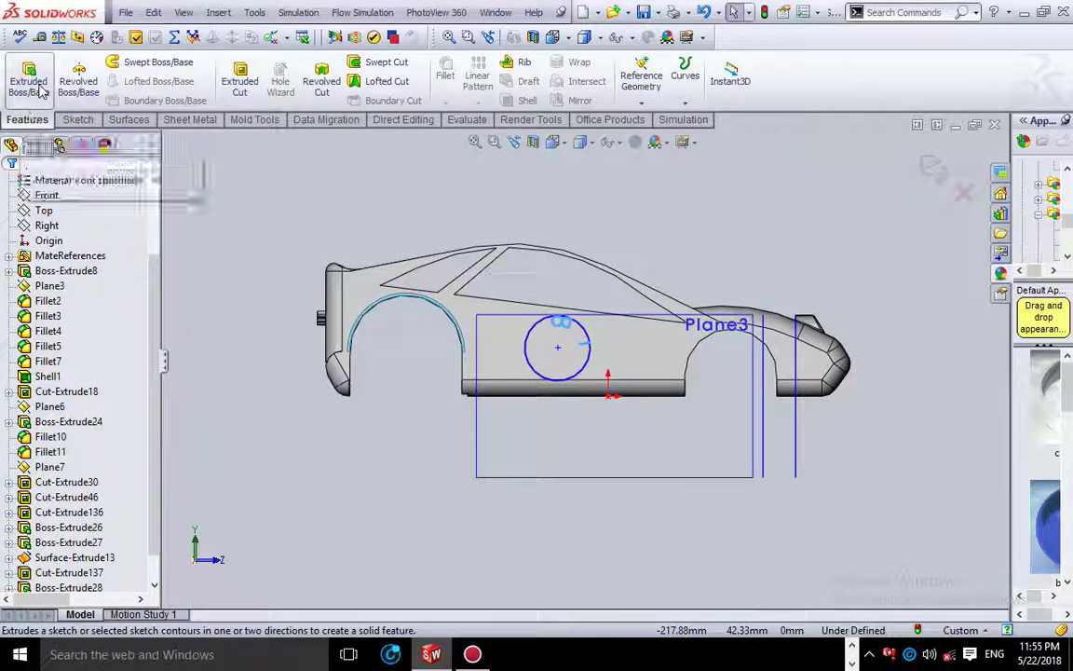
{"action": "left_click", "coordinate": [37, 85]}
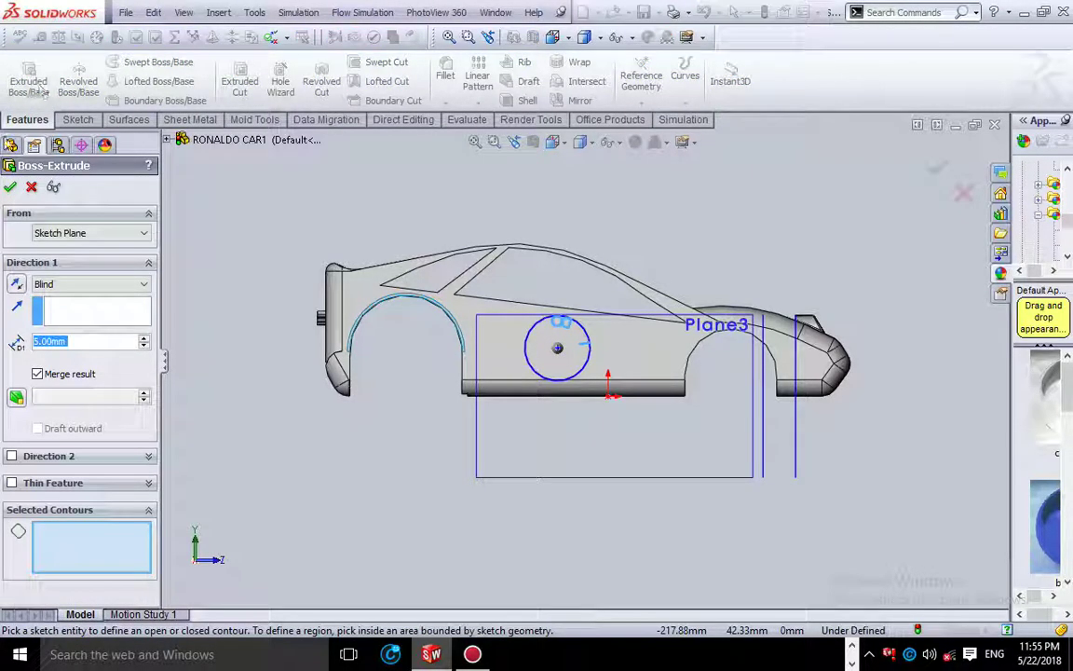
{"action": "left_click", "coordinate": [11, 187]}
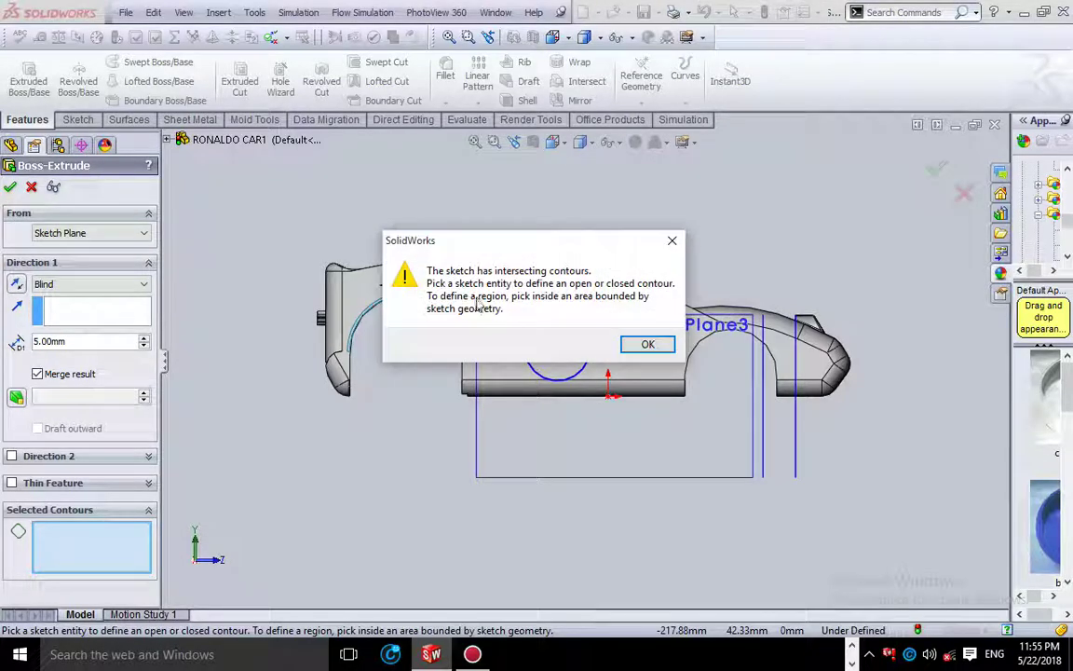
{"action": "left_click", "coordinate": [647, 344]}
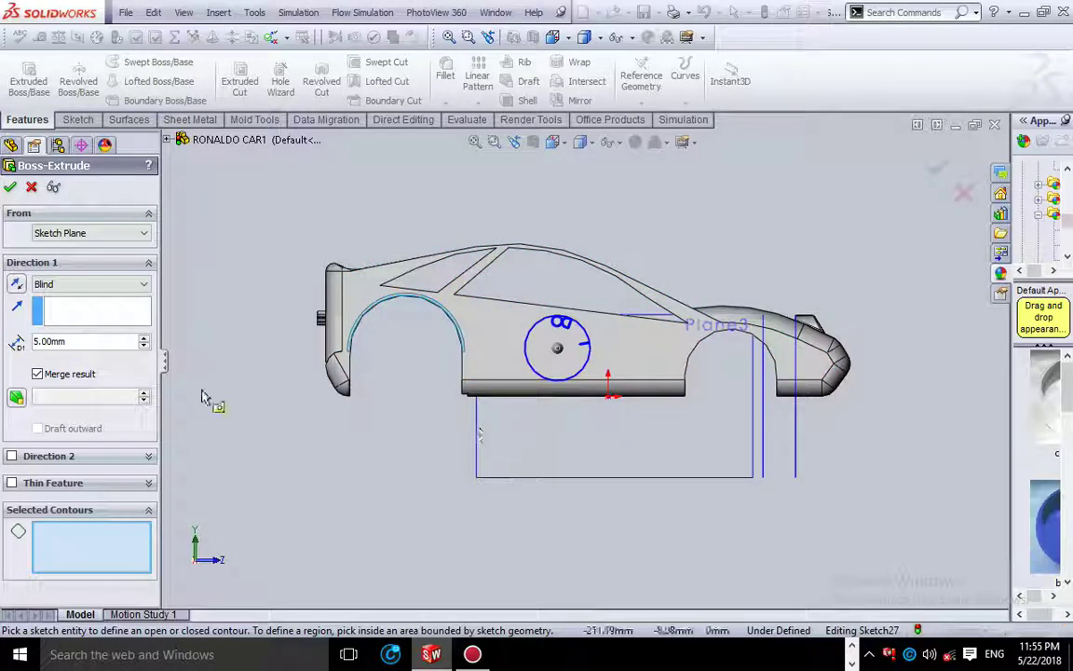
{"action": "left_click", "coordinate": [566, 345]}
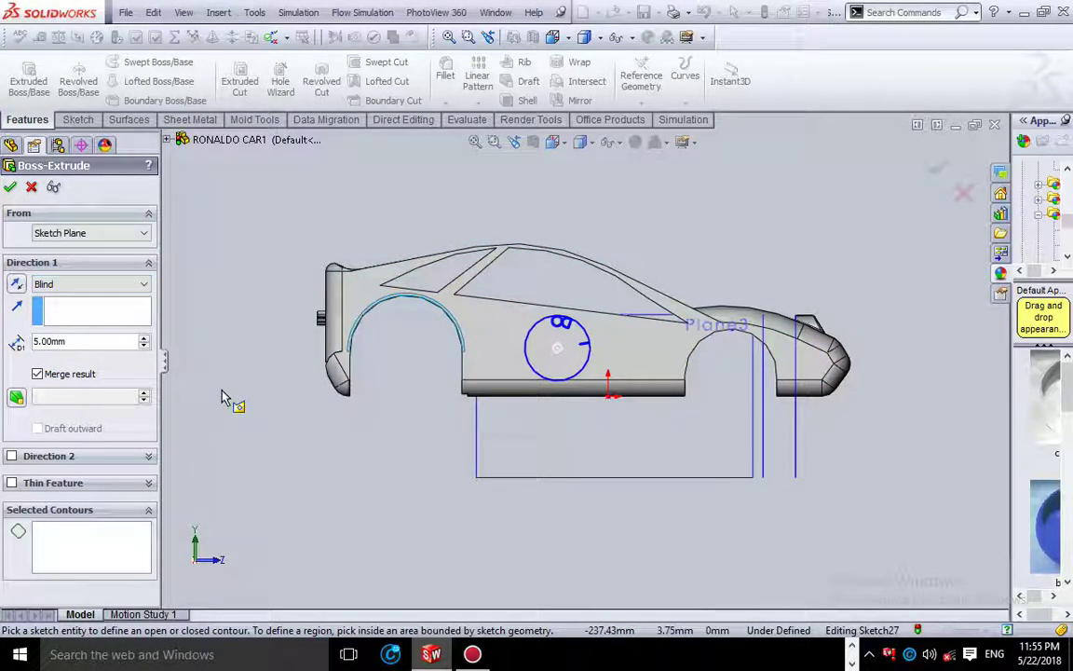
{"action": "key", "text": "Down"}
{"action": "key", "text": "Down"}
{"action": "key", "text": "Down"}
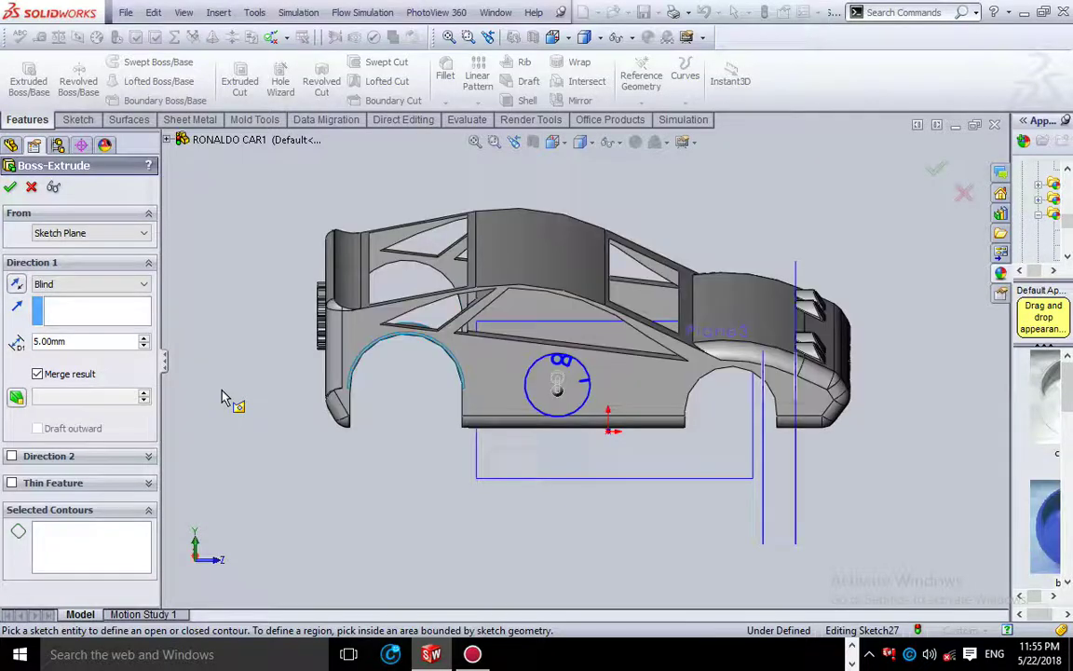
{"action": "key", "text": "Left"}
{"action": "key", "text": "Left"}
{"action": "key", "text": "Left"}
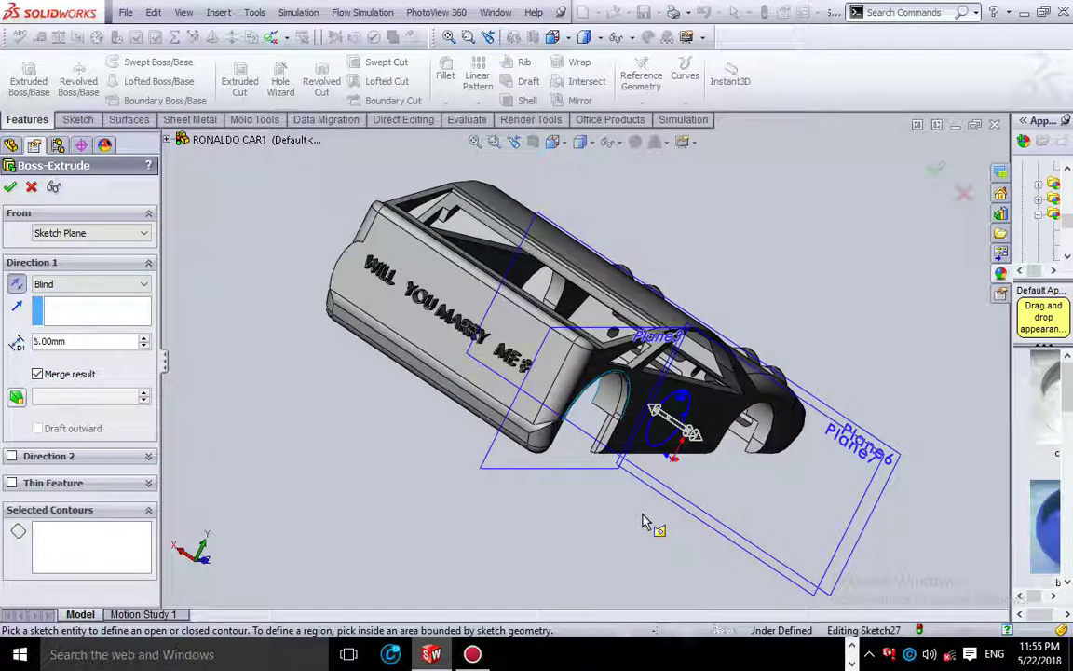
{"action": "key", "text": "ctrl+8"}
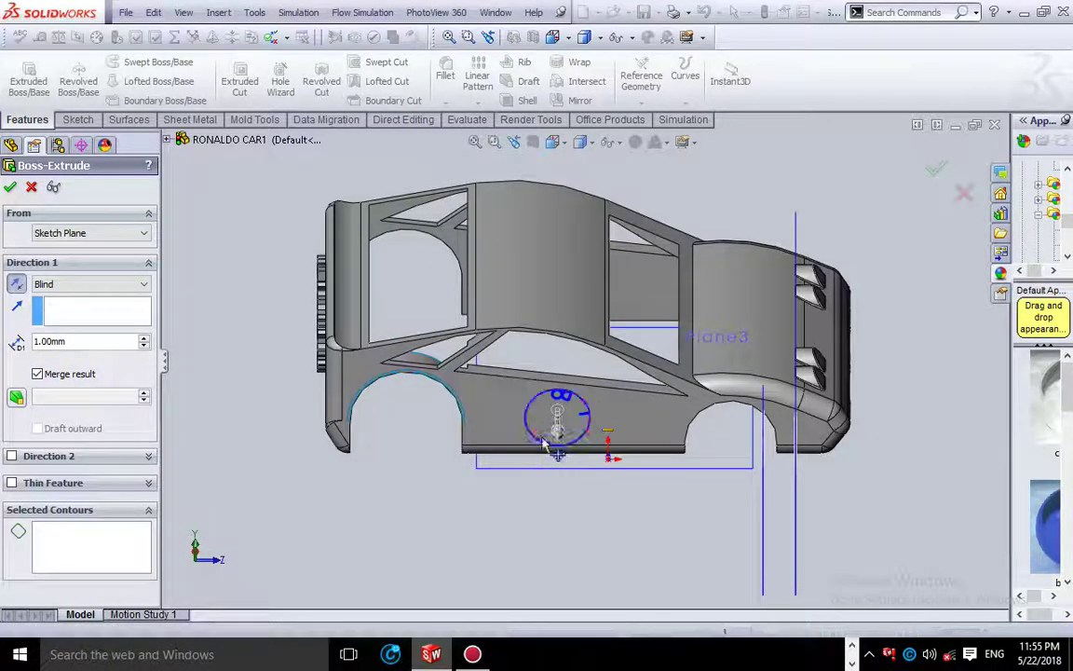
{"action": "left_click", "coordinate": [31, 188]}
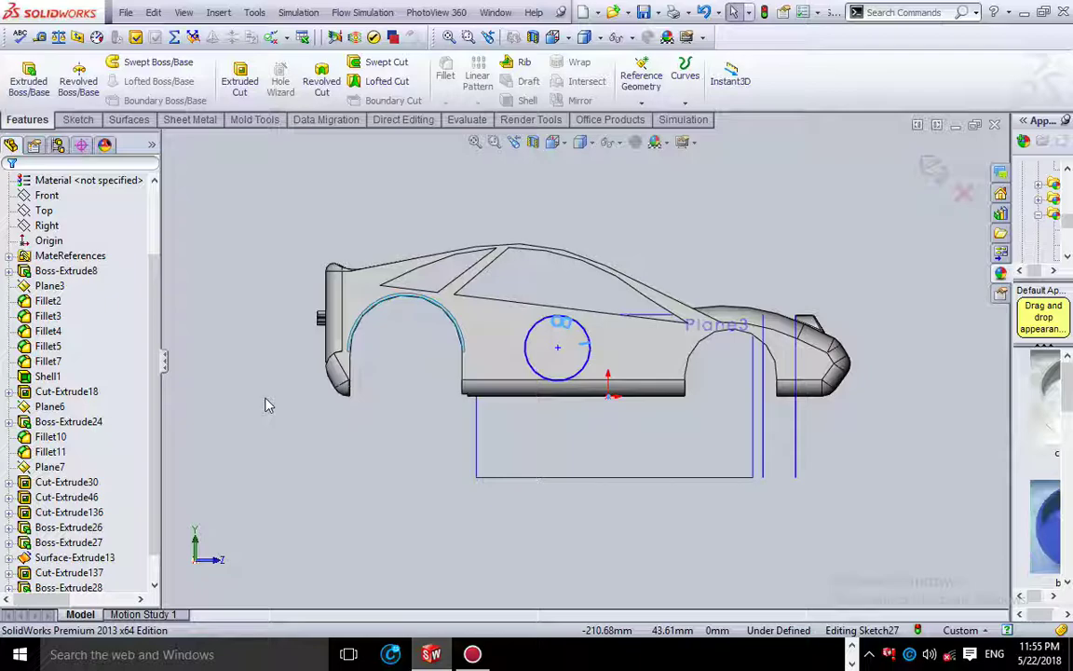
Step: Sketch a freehand five-point S-shaped spline across the car's hood in the side-face sketch
{"action": "key", "text": "Up"}
{"action": "key", "text": "Up"}
{"action": "key", "text": "Up"}
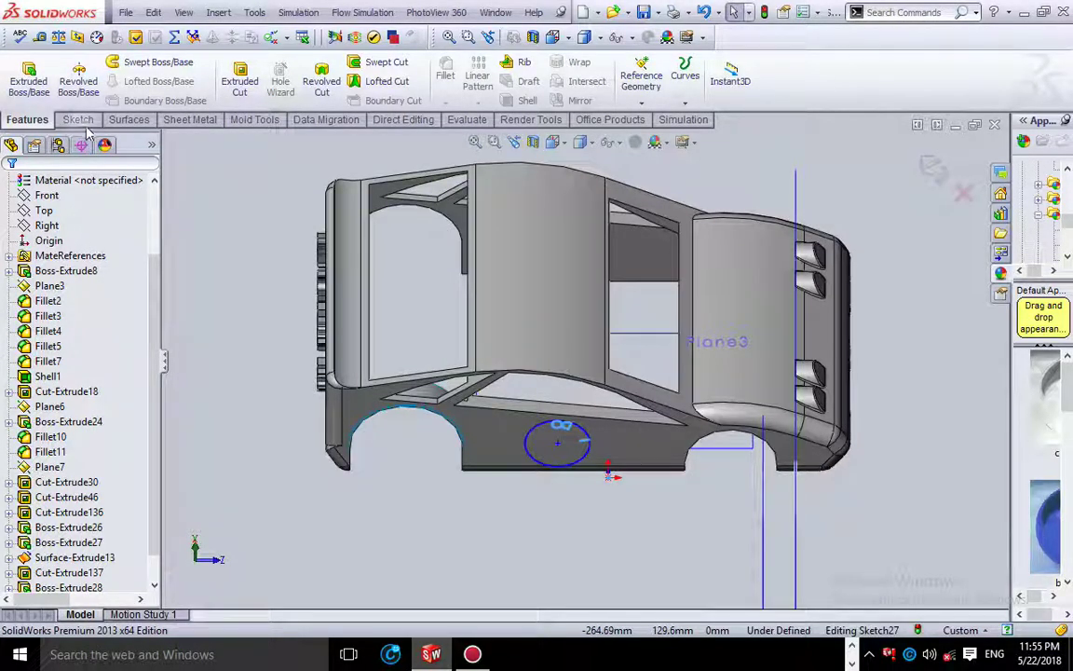
{"action": "left_click", "coordinate": [121, 120]}
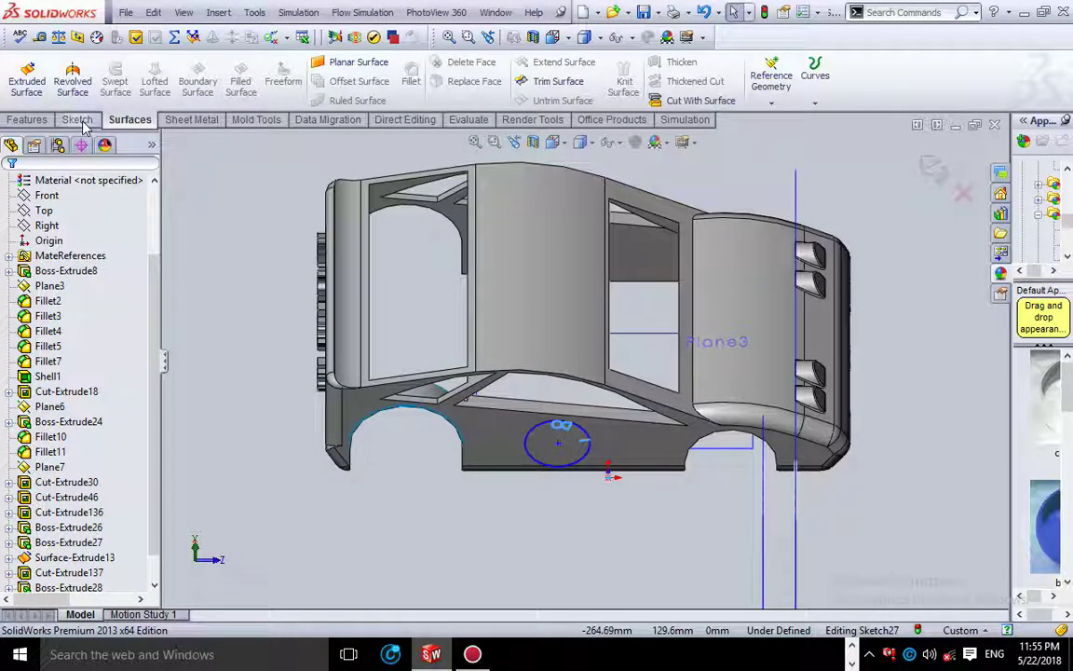
{"action": "left_click", "coordinate": [78, 121]}
{"action": "left_click", "coordinate": [160, 61]}
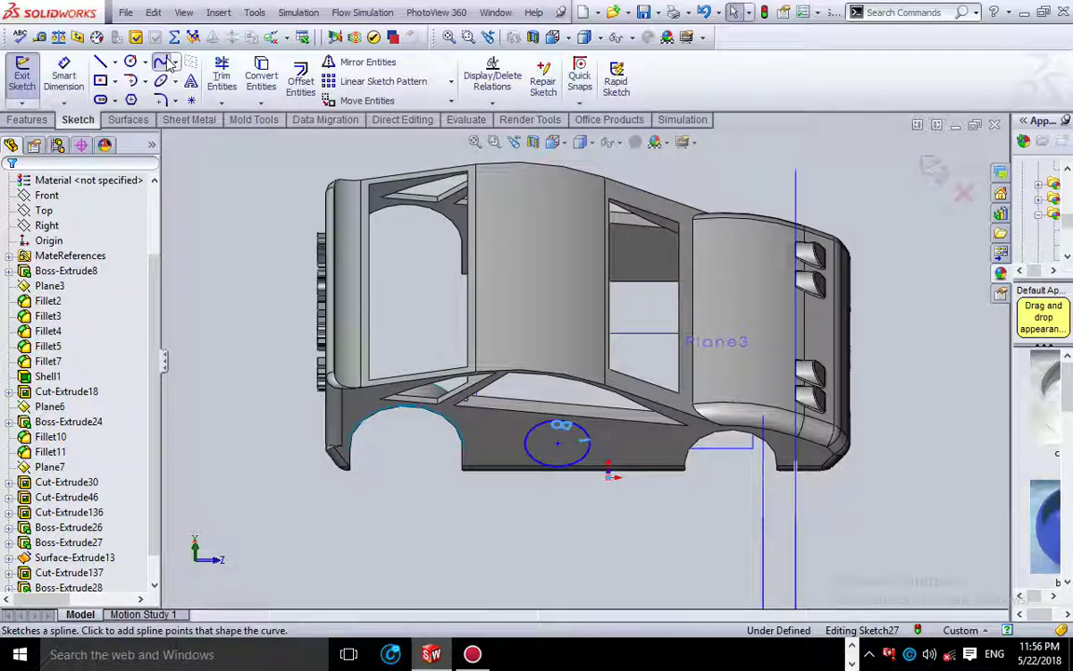
{"action": "left_click", "coordinate": [756, 244]}
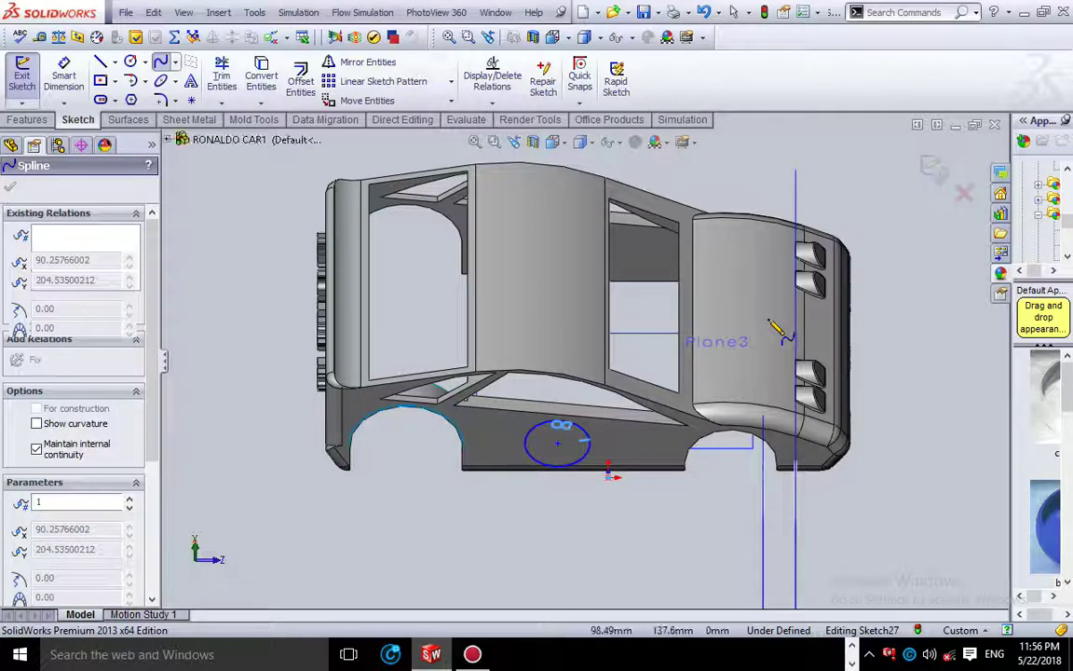
{"action": "left_click", "coordinate": [725, 263]}
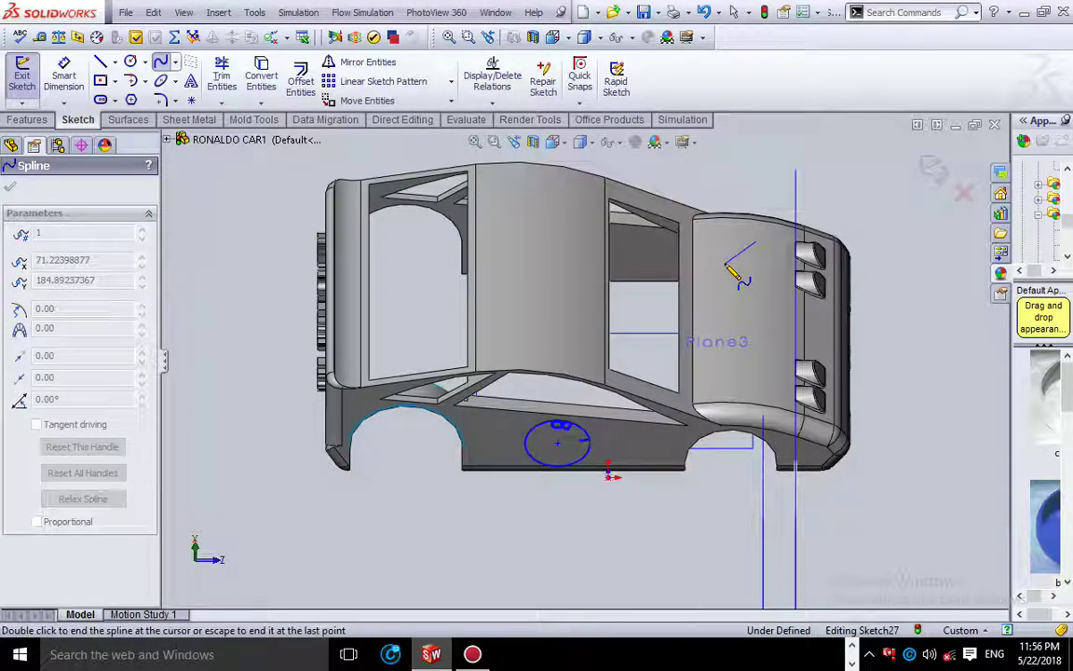
{"action": "left_click", "coordinate": [738, 311]}
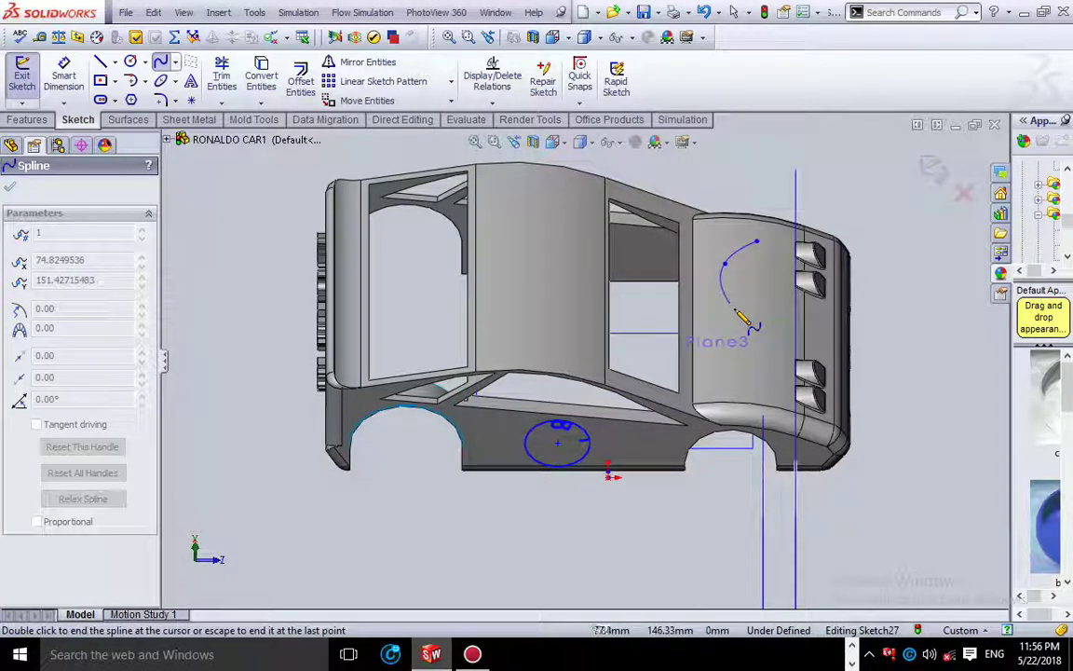
{"action": "left_click", "coordinate": [755, 363]}
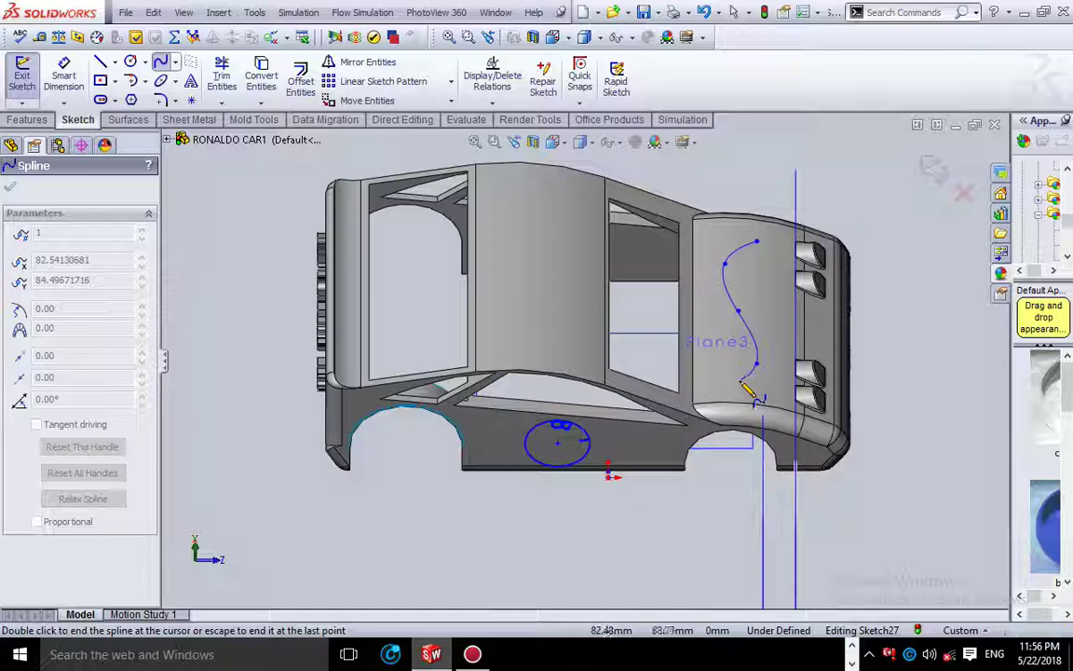
{"action": "left_click", "coordinate": [736, 387]}
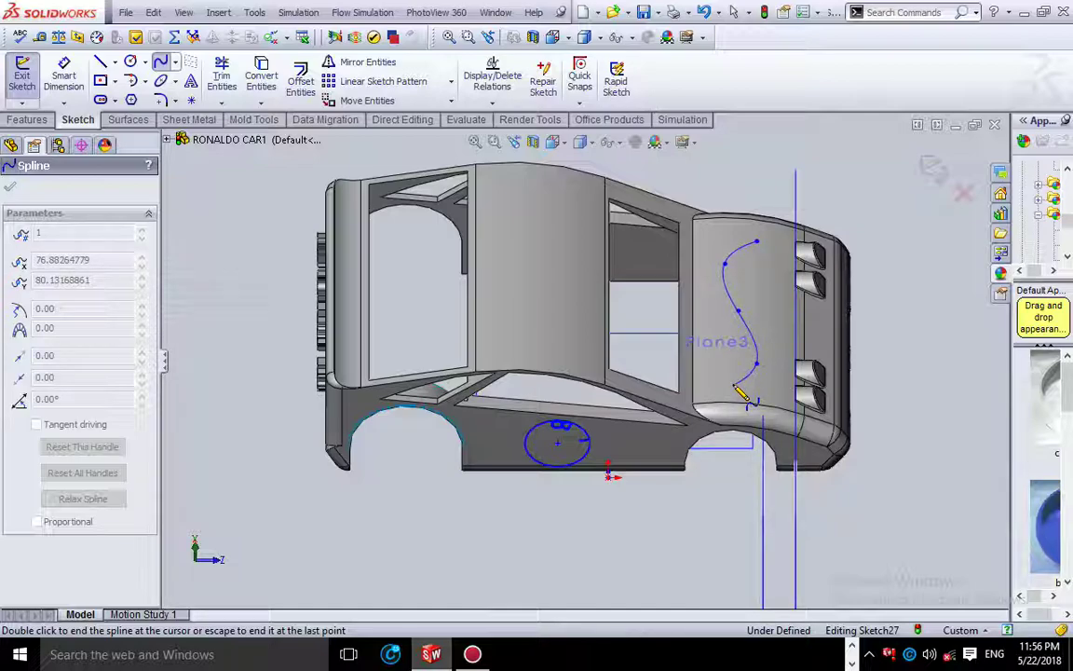
{"action": "key", "text": "Escape"}
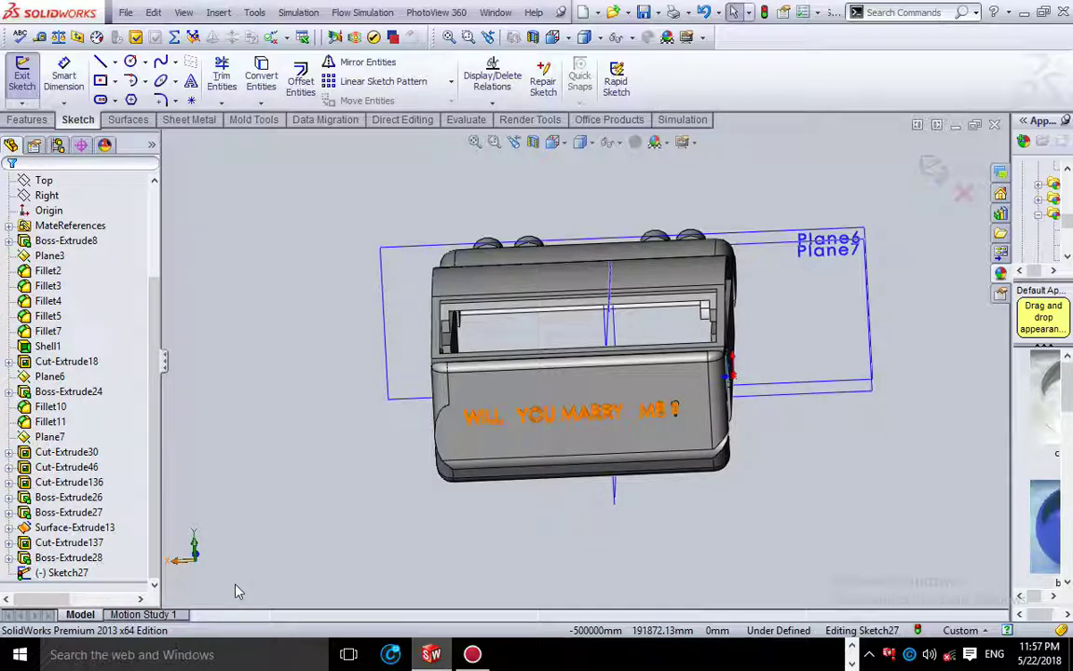
{"action": "left_click", "coordinate": [66, 573]}
{"action": "left_click", "coordinate": [75, 574]}
{"action": "key", "text": "Escape"}
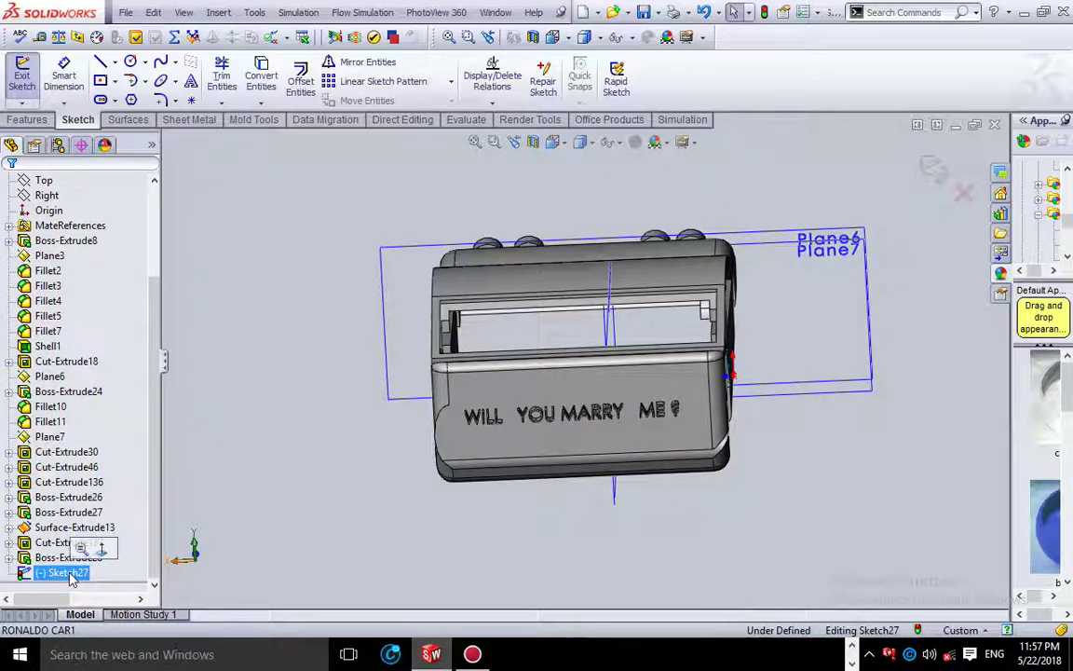
{"action": "left_click", "coordinate": [93, 550]}
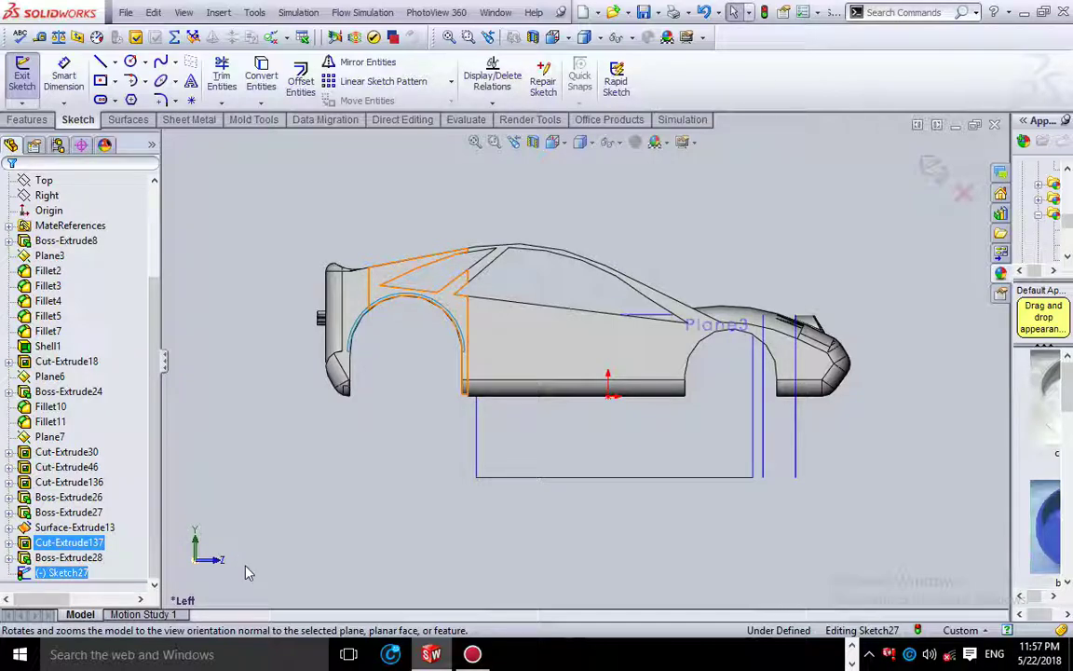
{"action": "key", "text": "ctrl+8"}
{"action": "left_click", "coordinate": [65, 572]}
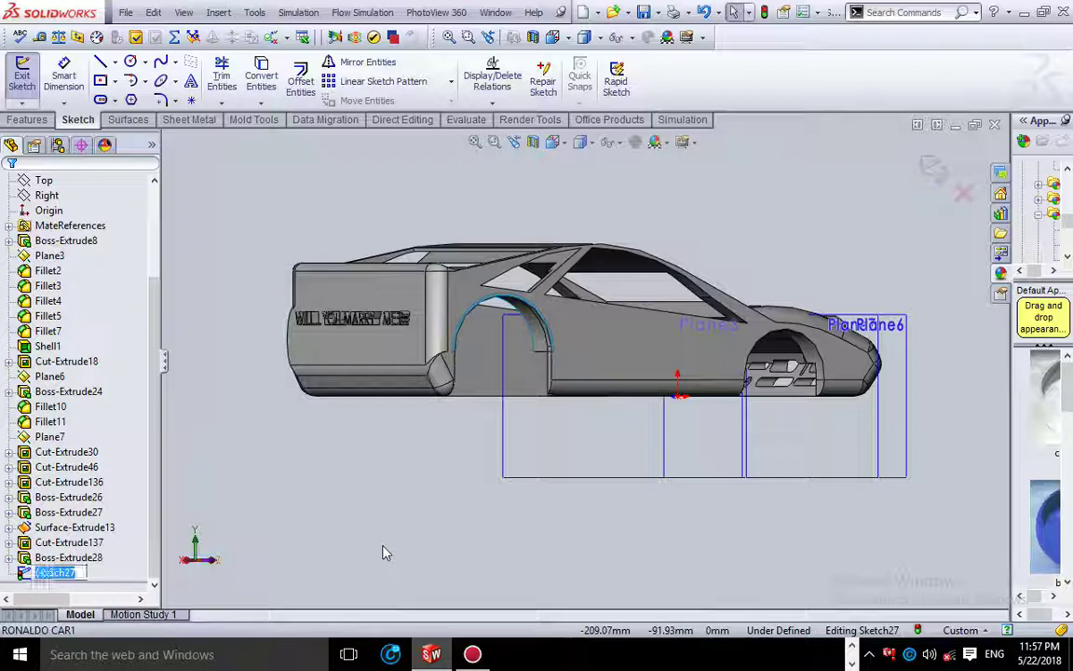
{"action": "key", "text": "Return"}
{"action": "key", "text": "ctrl+8"}
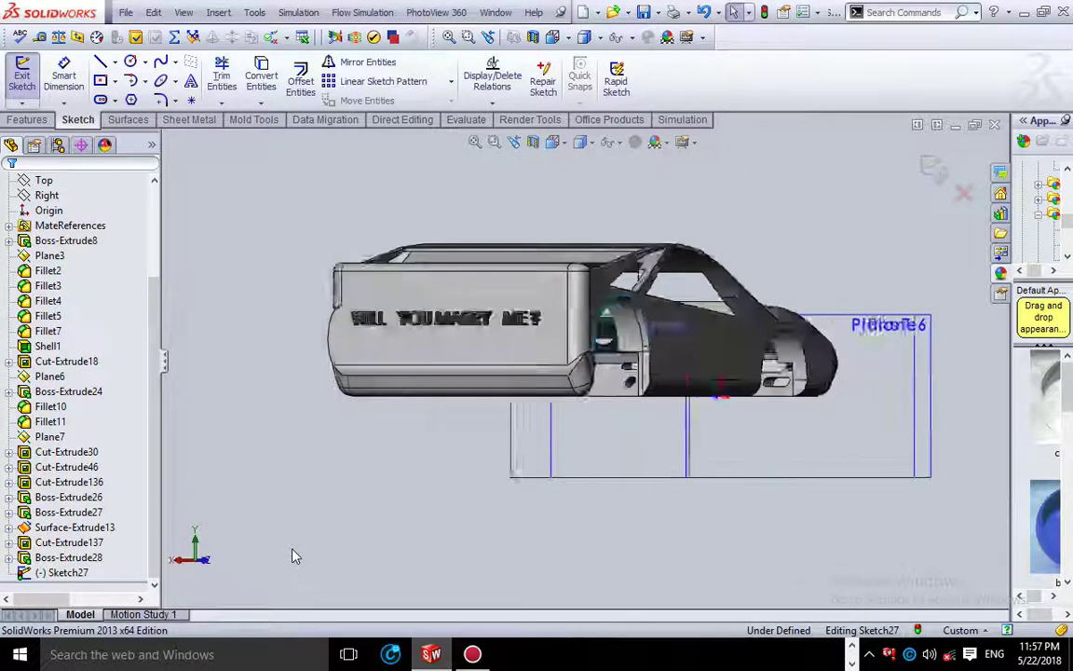
{"action": "left_click", "coordinate": [64, 574]}
{"action": "right_click", "coordinate": [64, 575]}
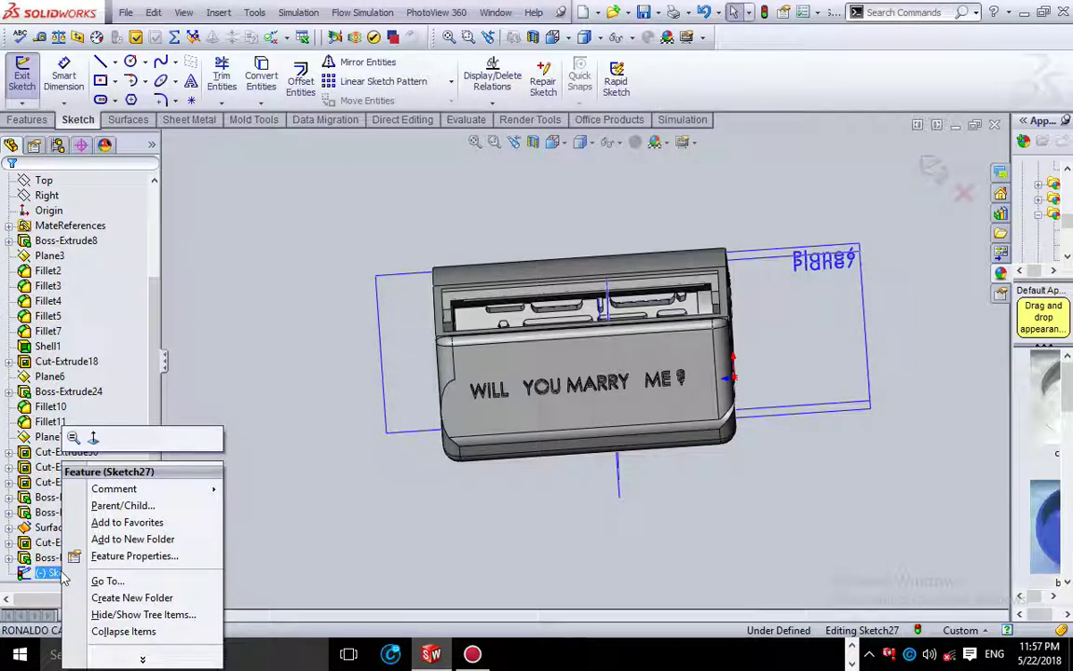
{"action": "left_click", "coordinate": [285, 558]}
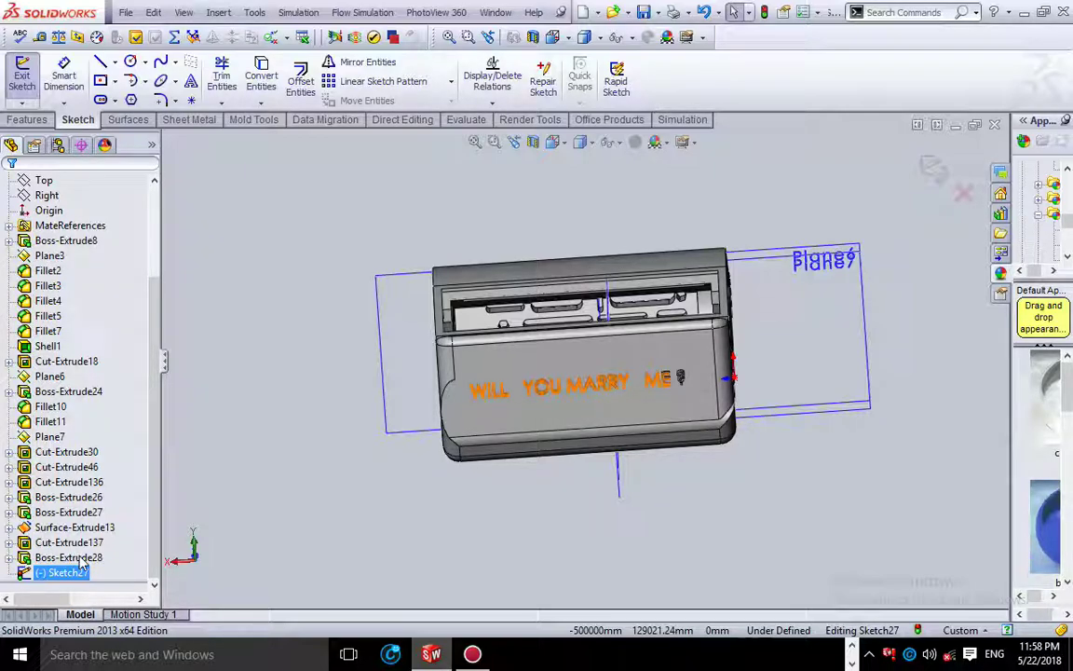
Step: Apply the brown glass appearance to the raised "WILL YOU MARRY ME ?" lettering on the rear face
{"action": "right_click", "coordinate": [82, 559]}
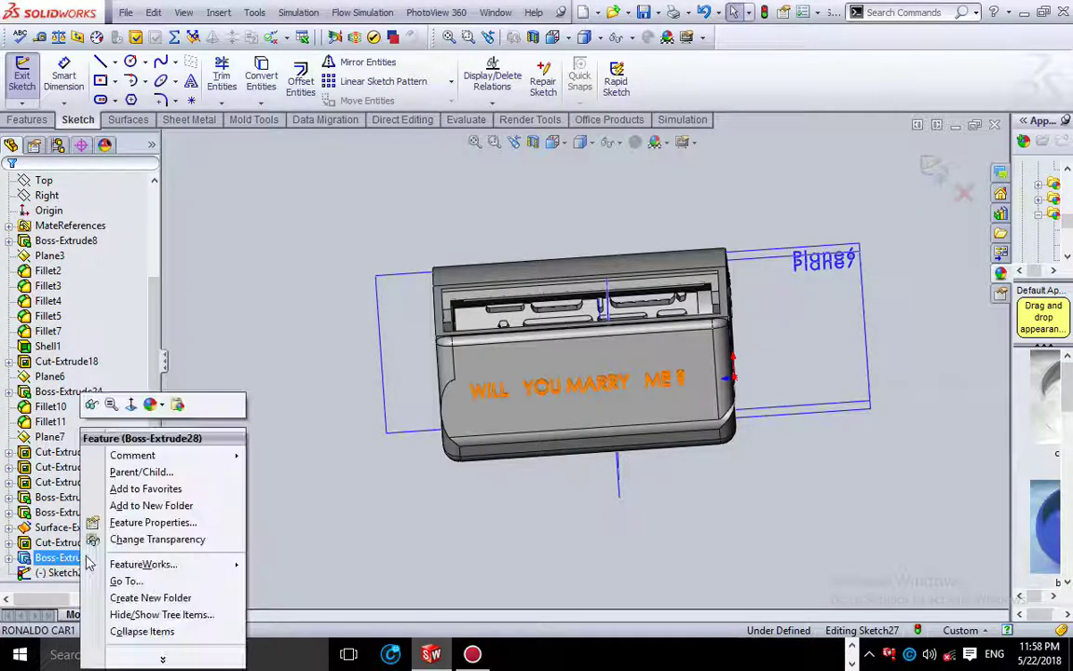
{"action": "left_click", "coordinate": [151, 404]}
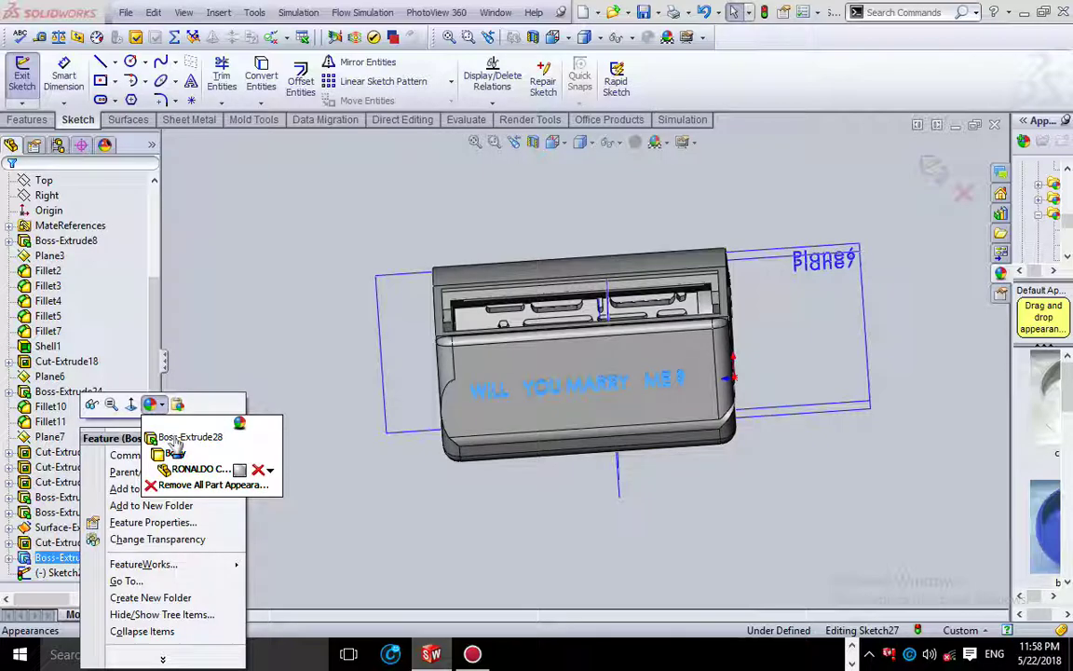
{"action": "left_click", "coordinate": [178, 438]}
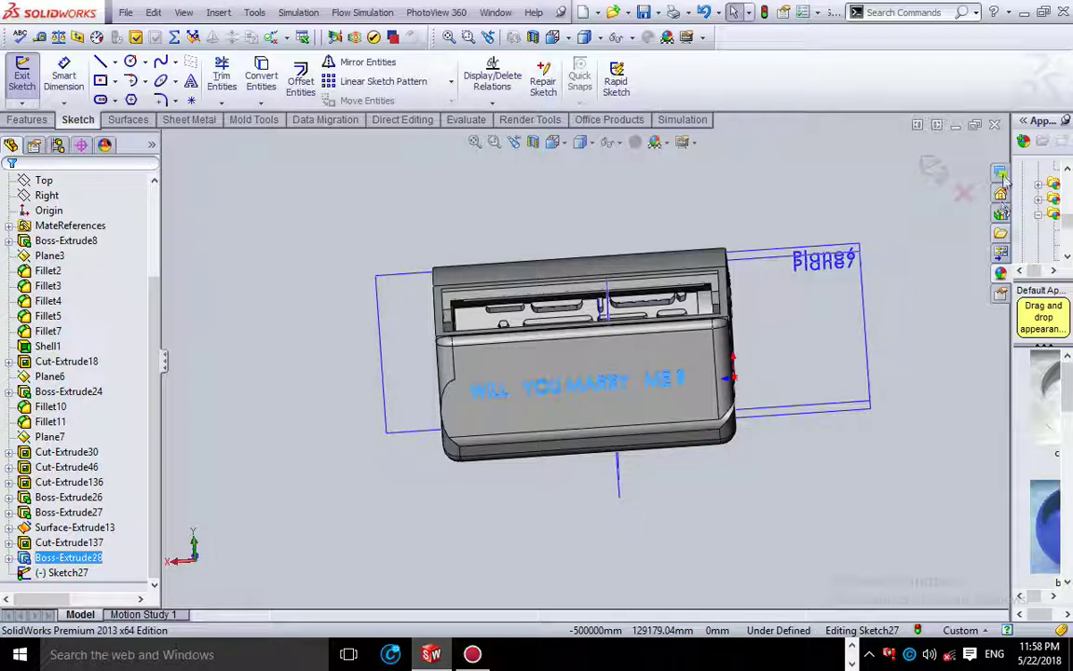
{"action": "left_click_drag", "start_coordinate": [1013, 154], "coordinate": [878, 165]}
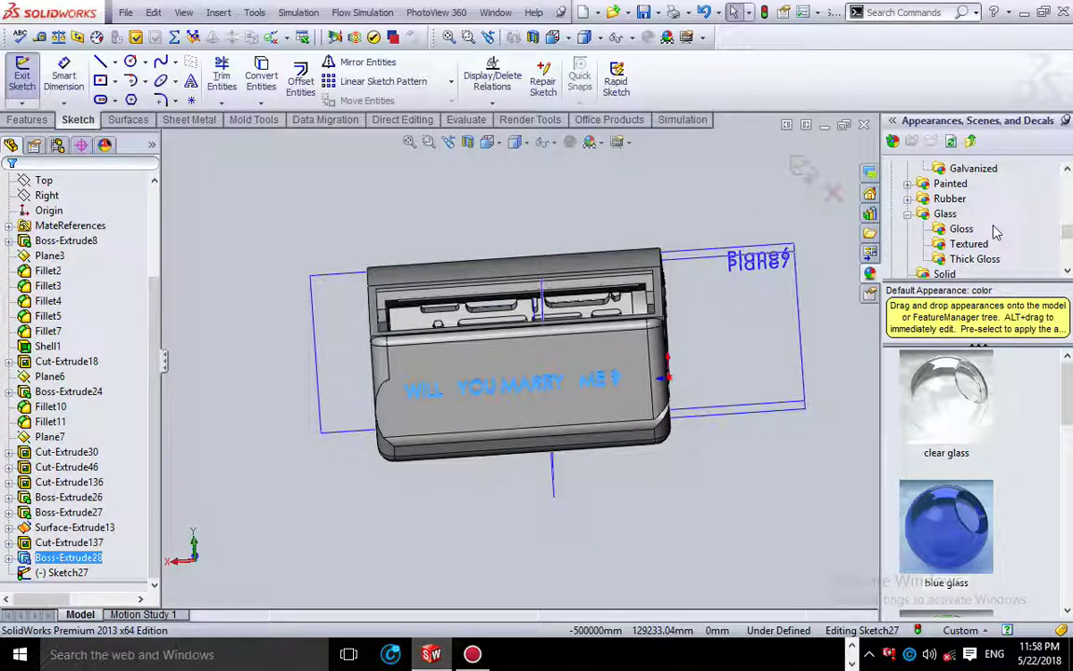
{"action": "left_click_drag", "start_coordinate": [1067, 387], "coordinate": [1067, 475]}
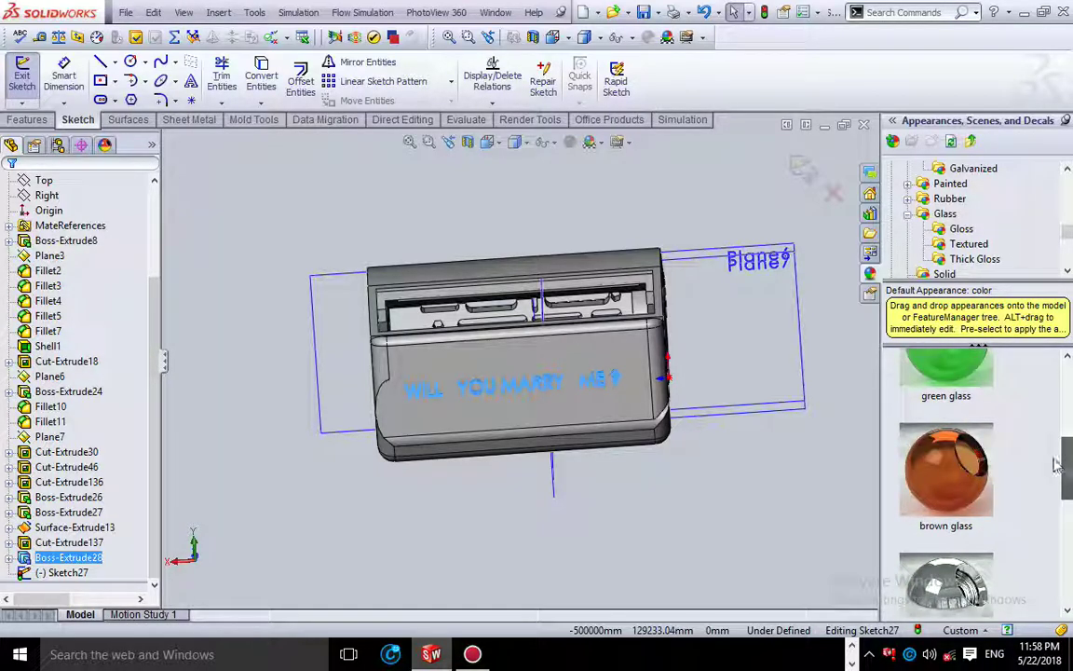
{"action": "mouse_move", "coordinate": [978, 466]}
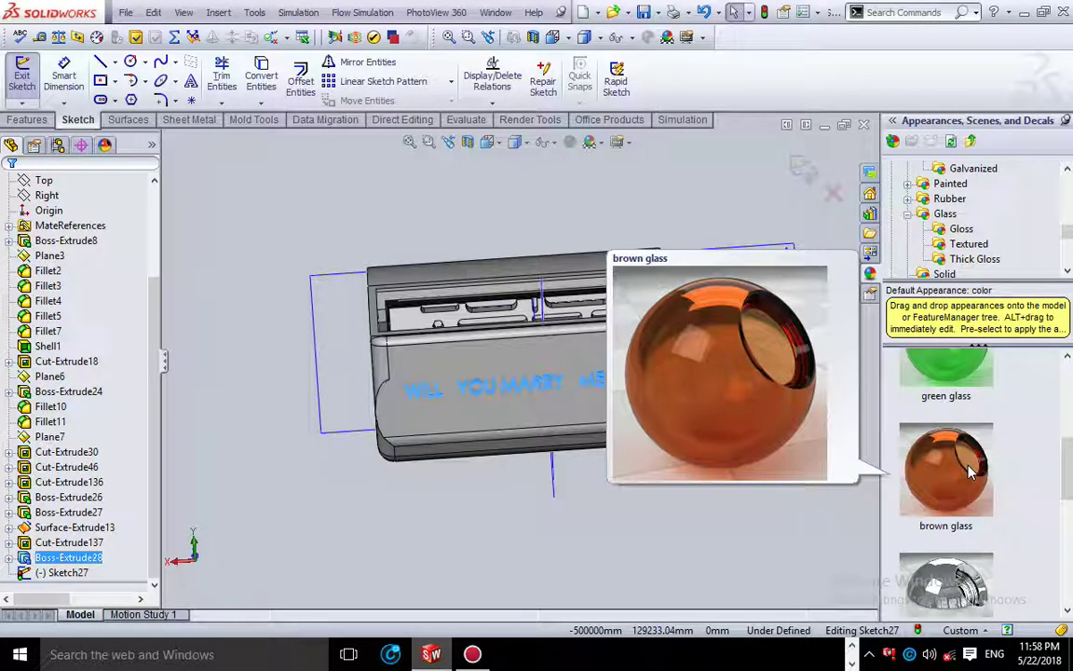
{"action": "double_click", "coordinate": [971, 470]}
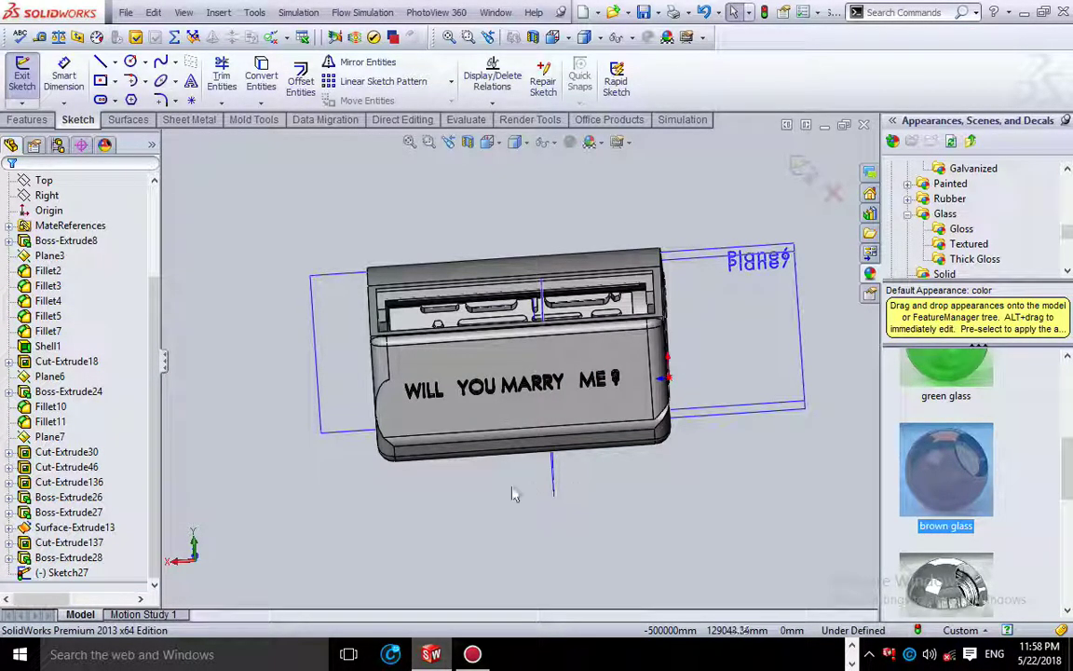
Step: Examine the lettering's appearance on the rear face and the car body from several angles
{"action": "key", "text": "Down"}
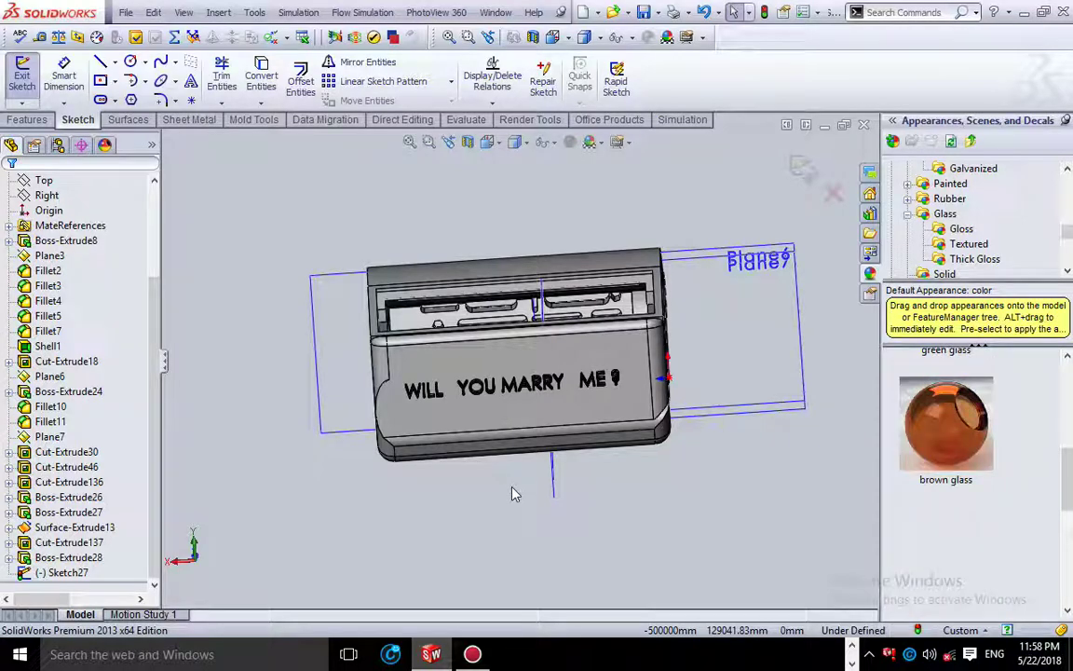
{"action": "left_click", "coordinate": [364, 556]}
{"action": "key", "text": "Down"}
{"action": "key", "text": "ctrl+7"}
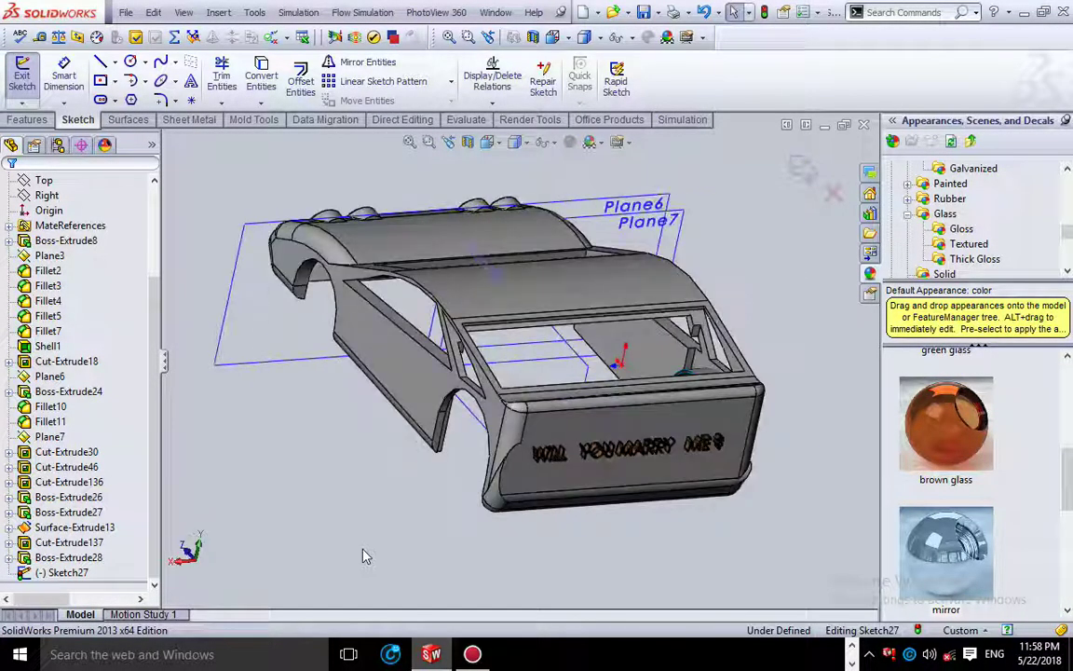
{"action": "key", "text": "Down"}
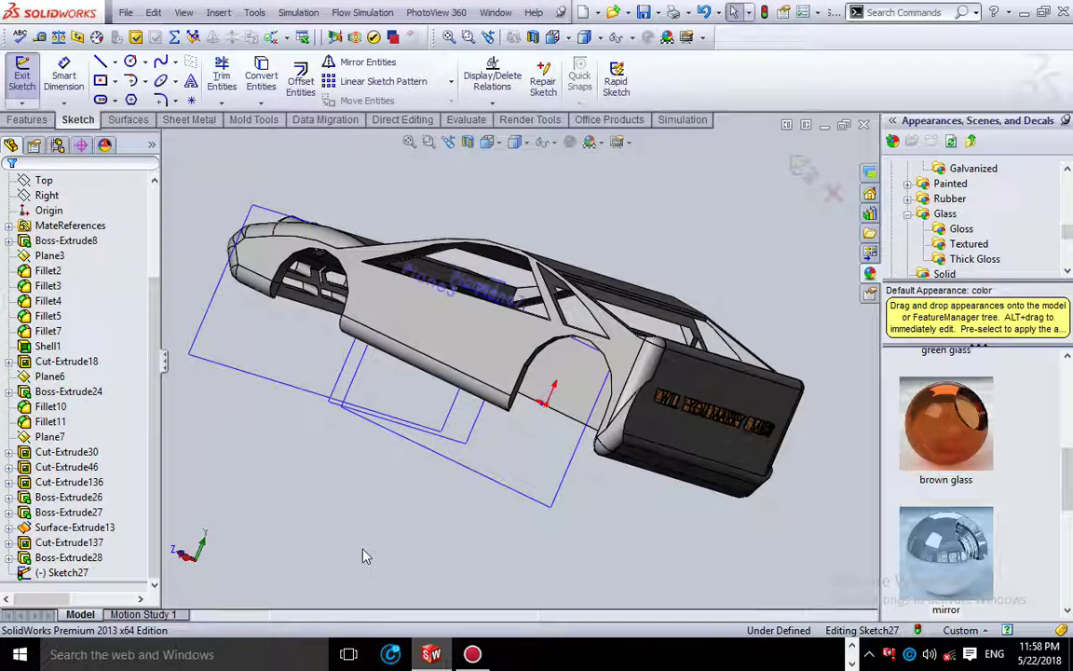
{"action": "key", "text": "Left"}
{"action": "key", "text": "Left"}
{"action": "key", "text": "Left"}
{"action": "key", "text": "Left"}
{"action": "key", "text": "Left"}
{"action": "key", "text": "Left"}
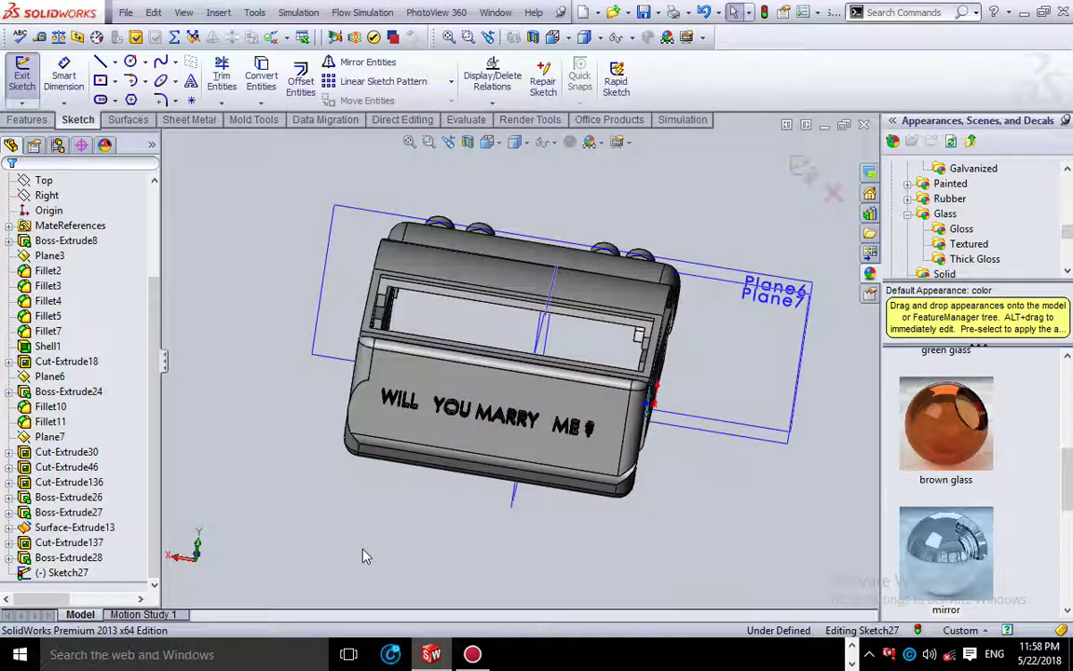
{"action": "key", "text": "Left"}
{"action": "key", "text": "Left"}
{"action": "key", "text": "Left"}
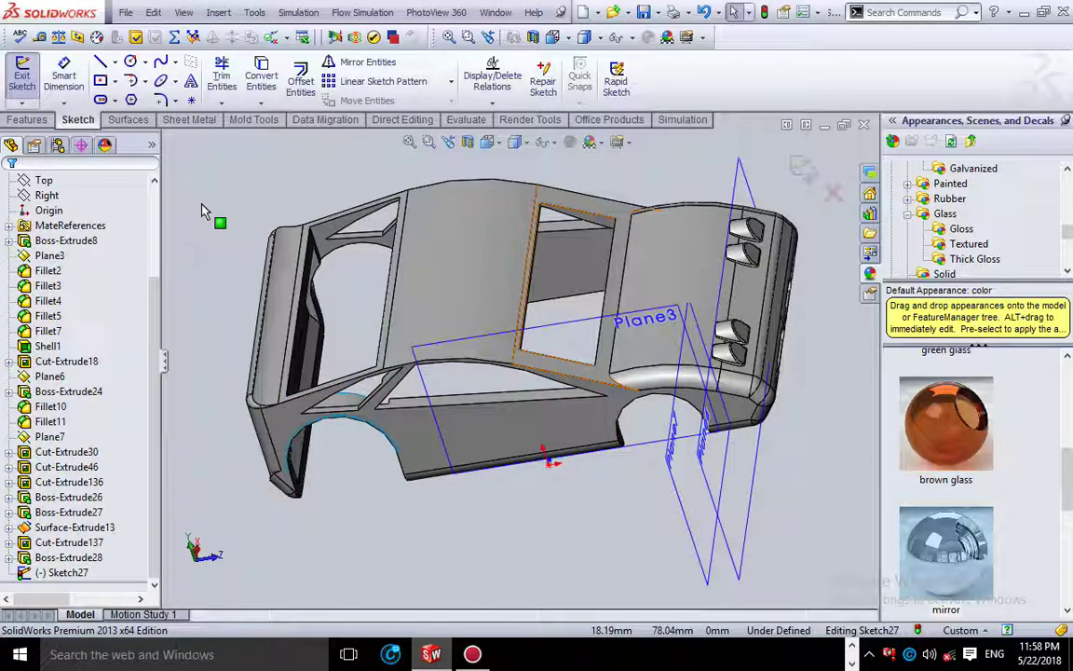
{"action": "key", "text": "Down"}
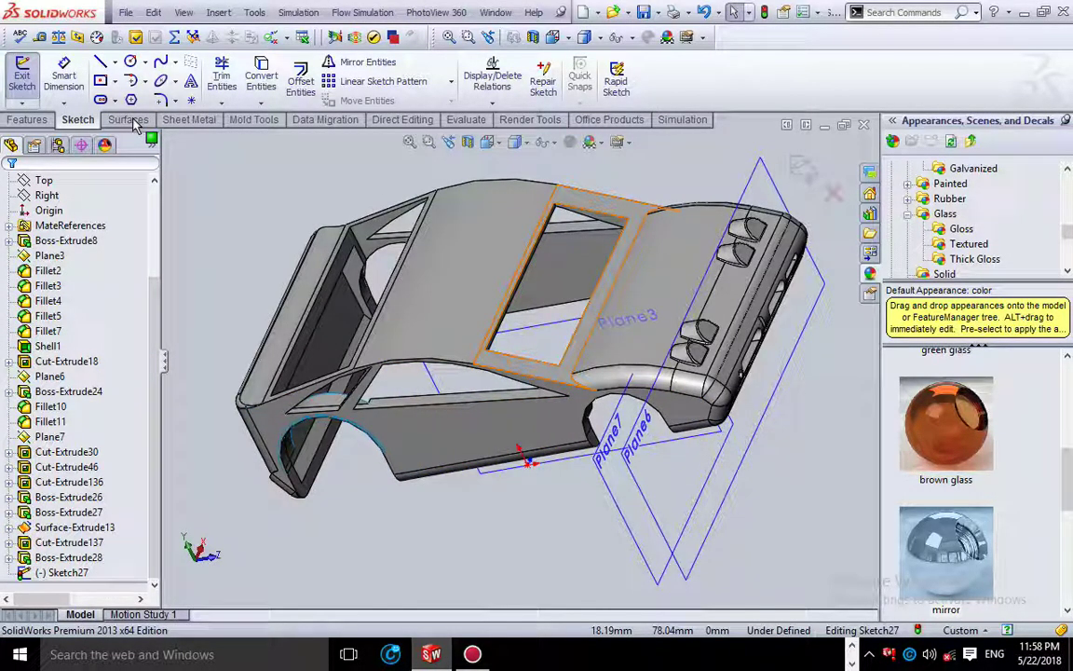
Step: Exit the open sketch on the car's side face to make surface modelling available
{"action": "left_click", "coordinate": [130, 120]}
{"action": "left_click_drag", "start_coordinate": [136, 121], "coordinate": [334, 68]}
{"action": "left_click_drag", "start_coordinate": [550, 83], "coordinate": [537, 77]}
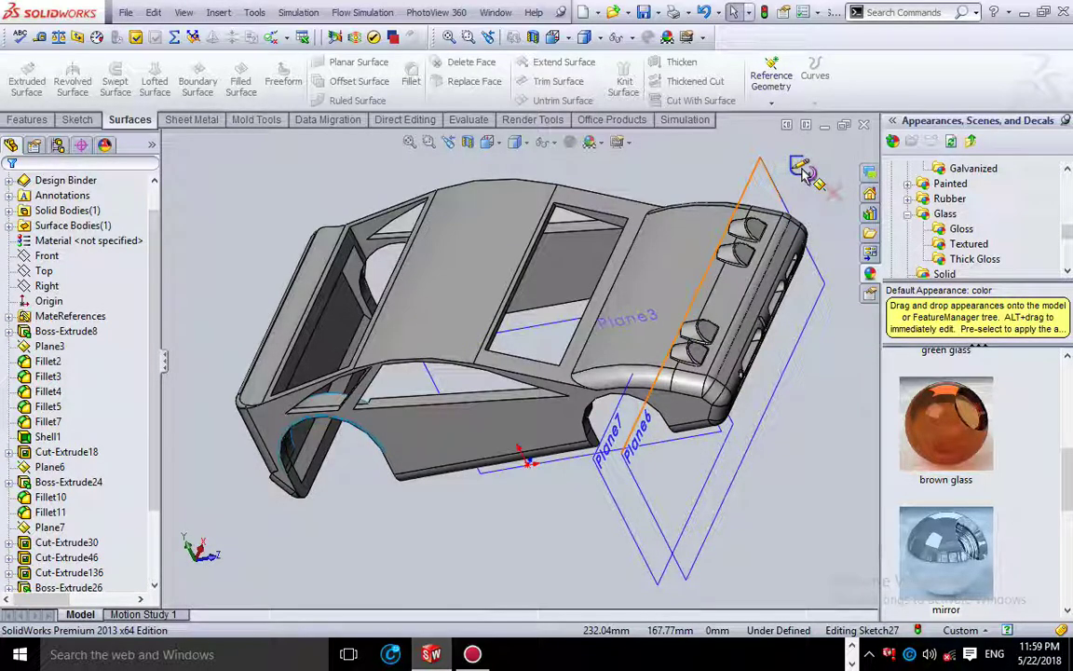
{"action": "left_click", "coordinate": [803, 175]}
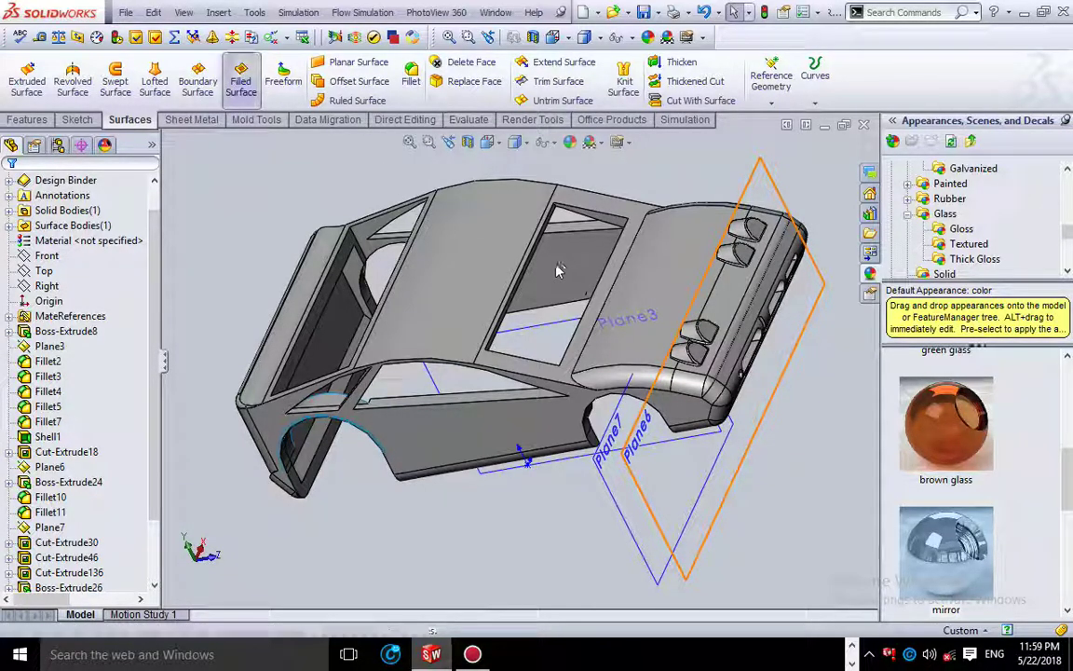
Step: Create a filled surface over the windshield opening between the roof and hood, using its four edges as the patch boundary
{"action": "mouse_move", "coordinate": [526, 119]}
{"action": "left_mouse_down"}
{"action": "mouse_move", "coordinate": [521, 268]}
{"action": "mouse_move", "coordinate": [551, 68]}
{"action": "mouse_move", "coordinate": [569, 65]}
{"action": "mouse_move", "coordinate": [535, 82]}
{"action": "mouse_move", "coordinate": [534, 112]}
{"action": "left_mouse_up"}
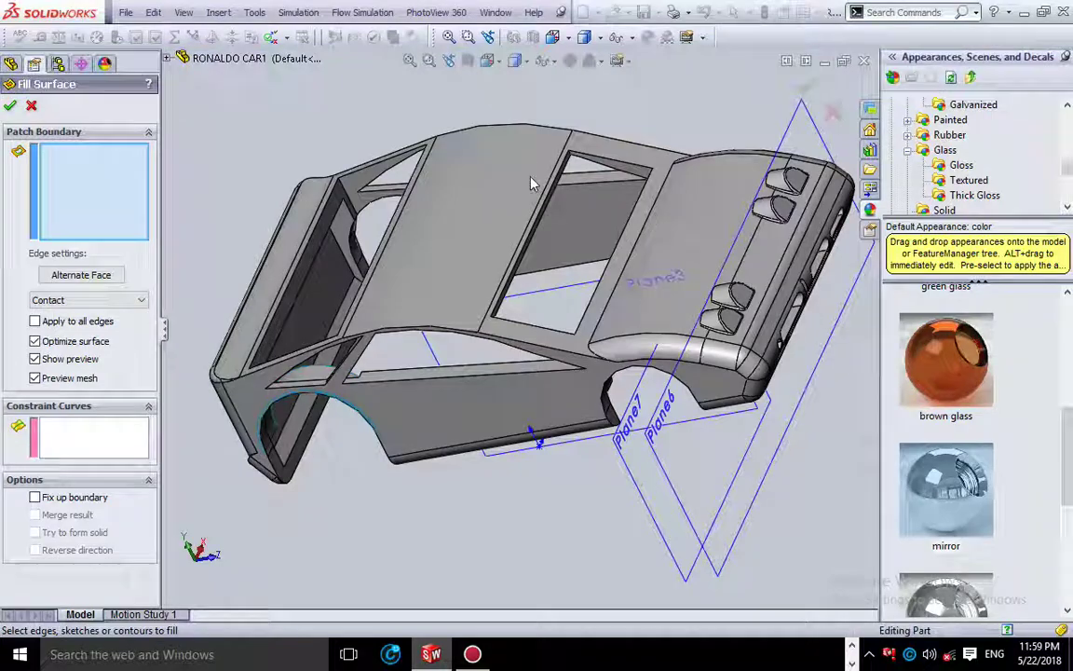
{"action": "left_click", "coordinate": [528, 276]}
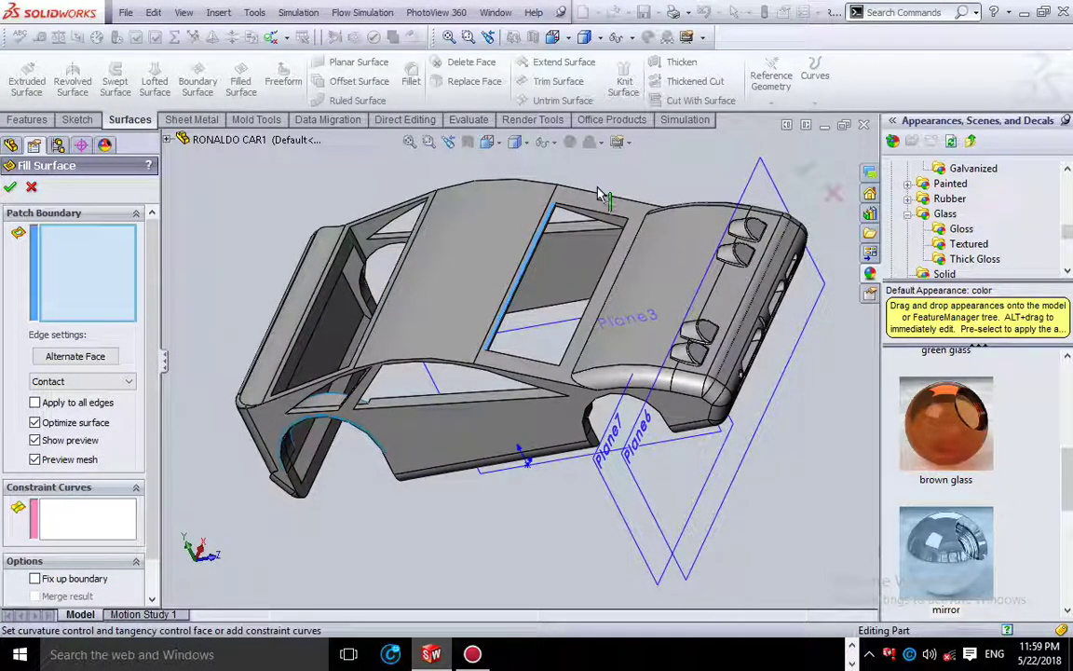
{"action": "left_click", "coordinate": [612, 233]}
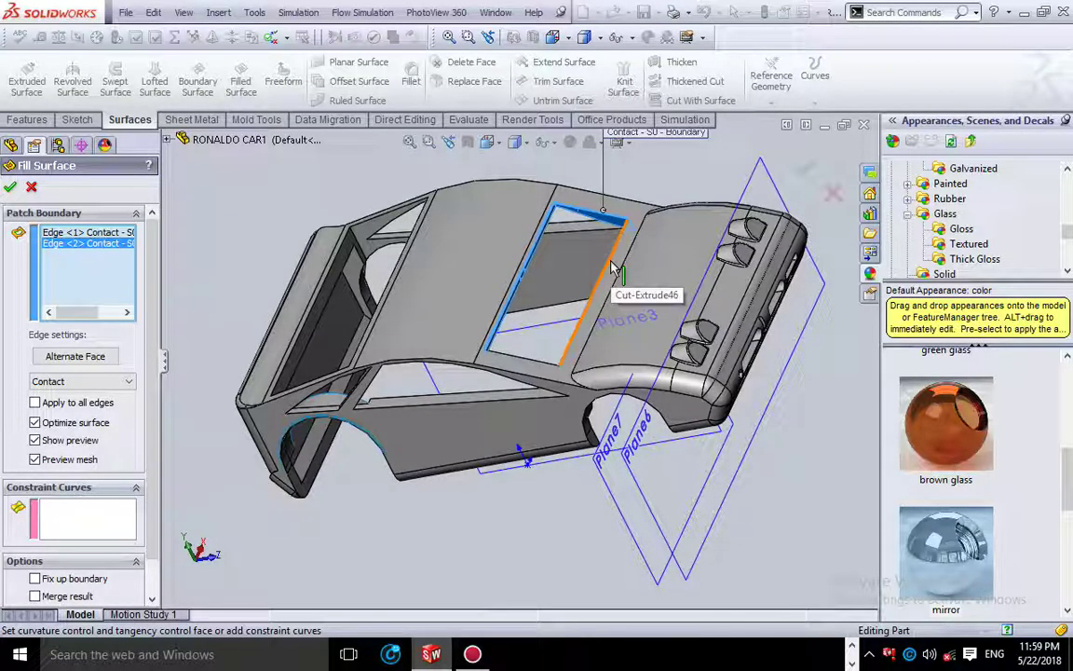
{"action": "left_click", "coordinate": [611, 261]}
{"action": "left_click", "coordinate": [539, 360]}
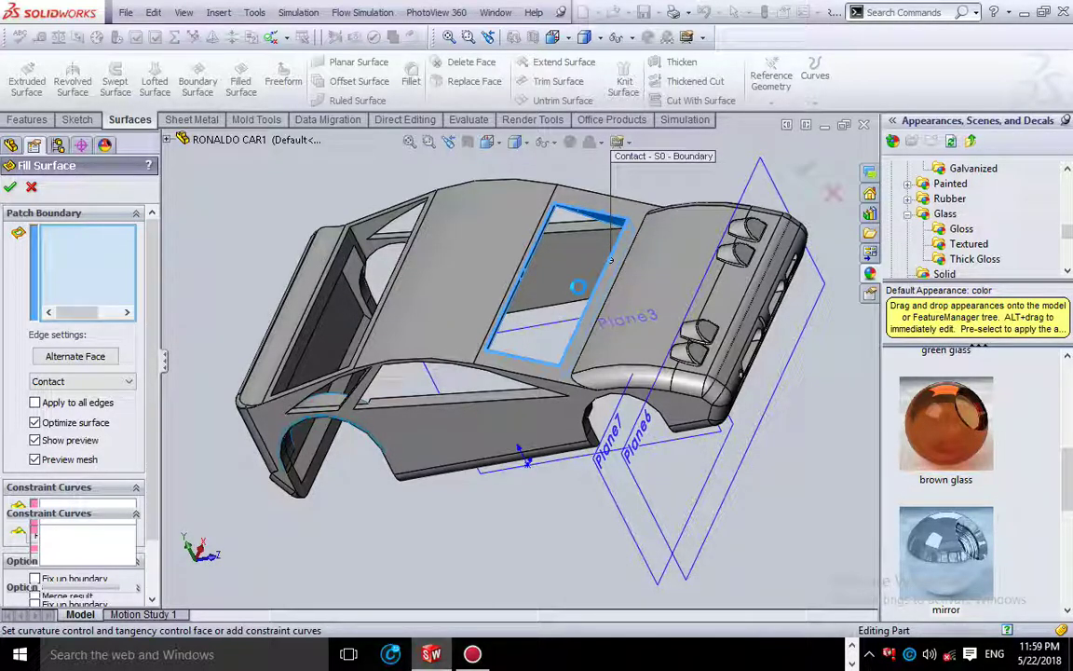
{"action": "left_click", "coordinate": [578, 293]}
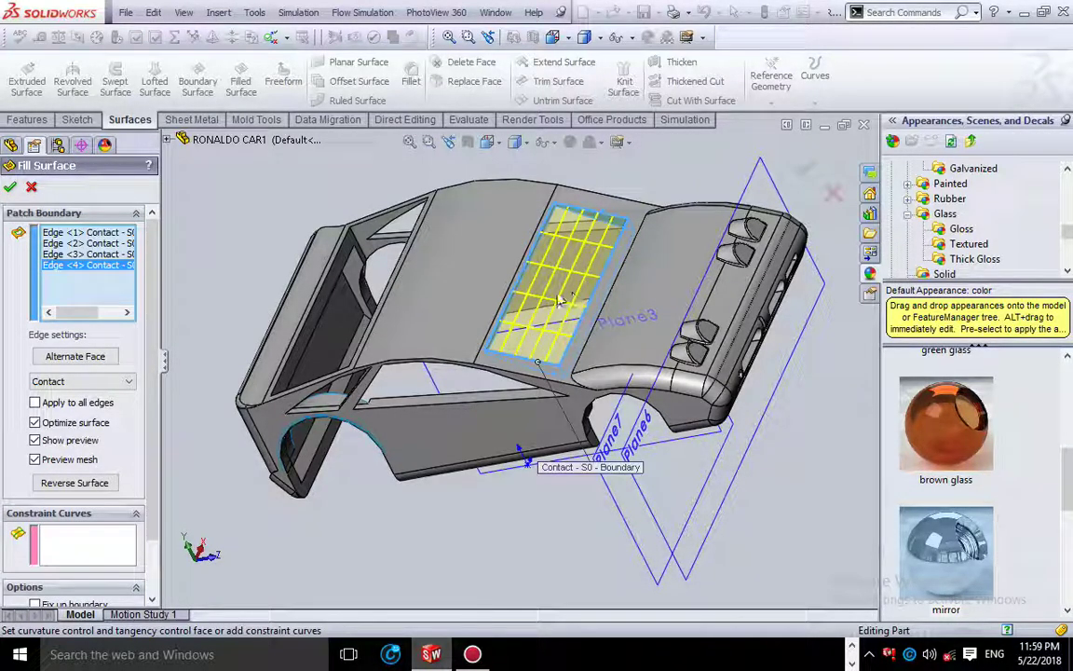
{"action": "left_click", "coordinate": [10, 188]}
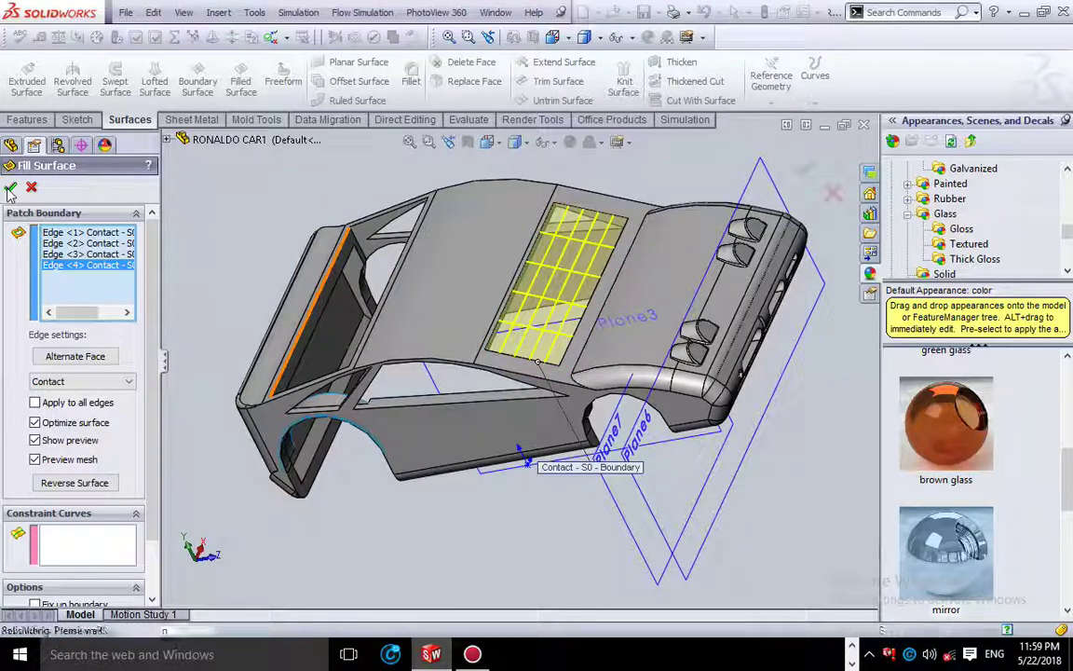
Step: Apply the green glass appearance from the Gloss glass category to the face of the filled windshield surface
{"action": "left_click", "coordinate": [570, 291]}
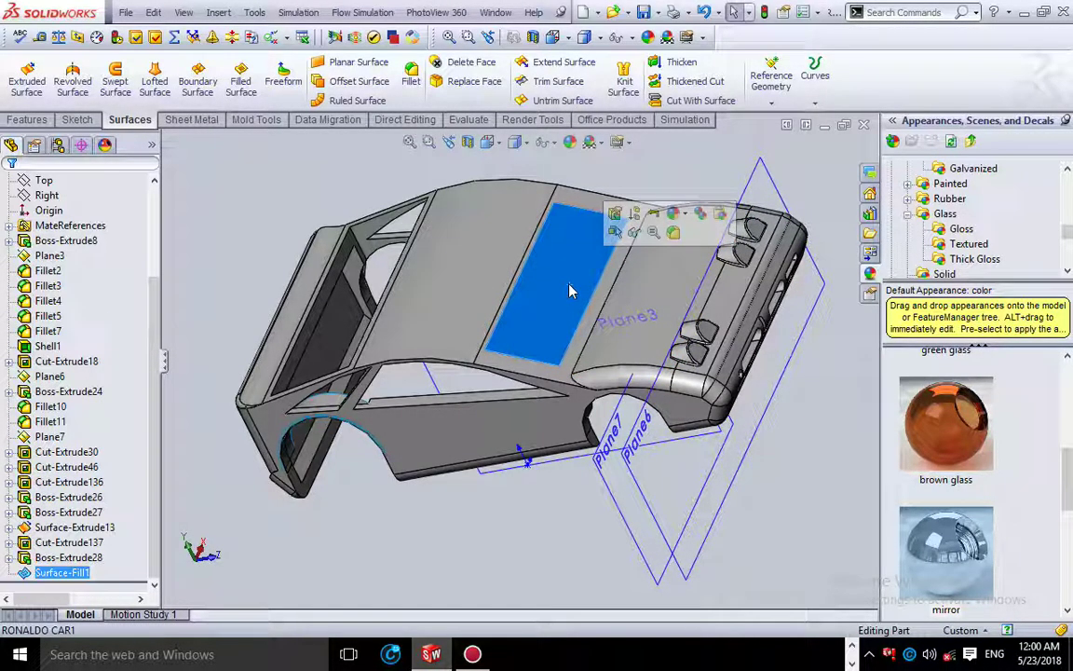
{"action": "left_click", "coordinate": [673, 216]}
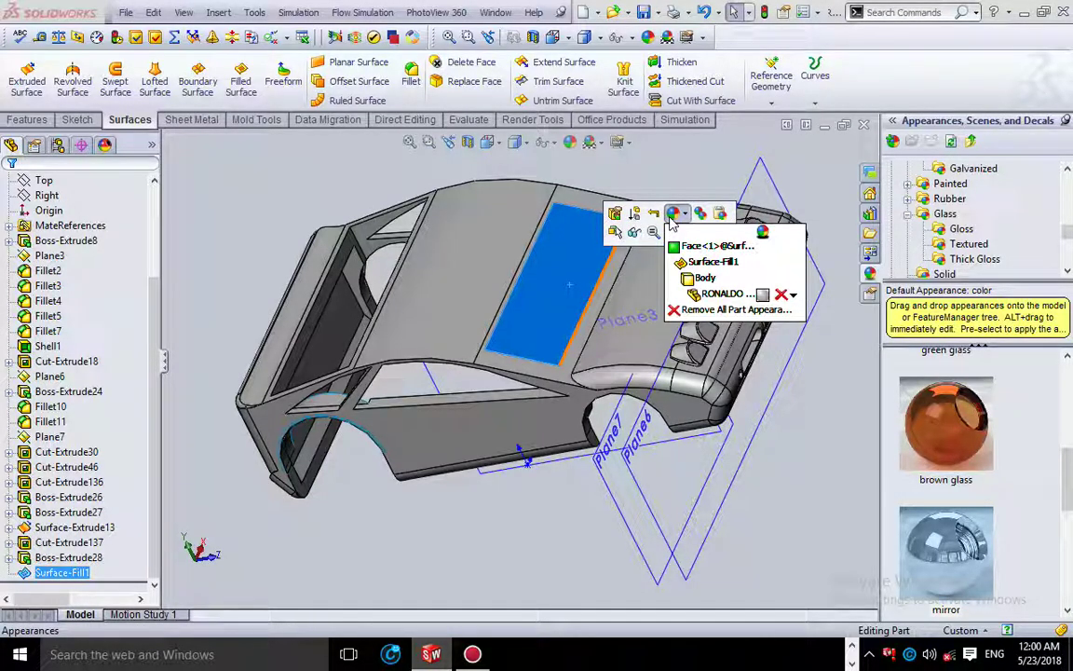
{"action": "left_click", "coordinate": [712, 245]}
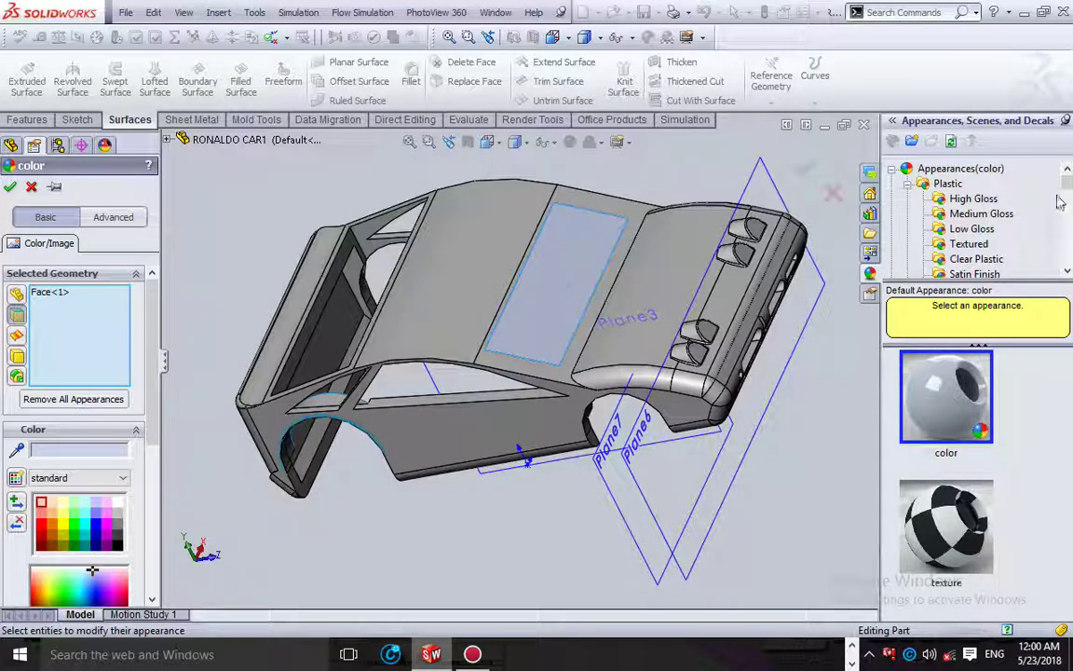
{"action": "left_click_drag", "start_coordinate": [1068, 181], "coordinate": [1066, 236]}
{"action": "left_click", "coordinate": [961, 200]}
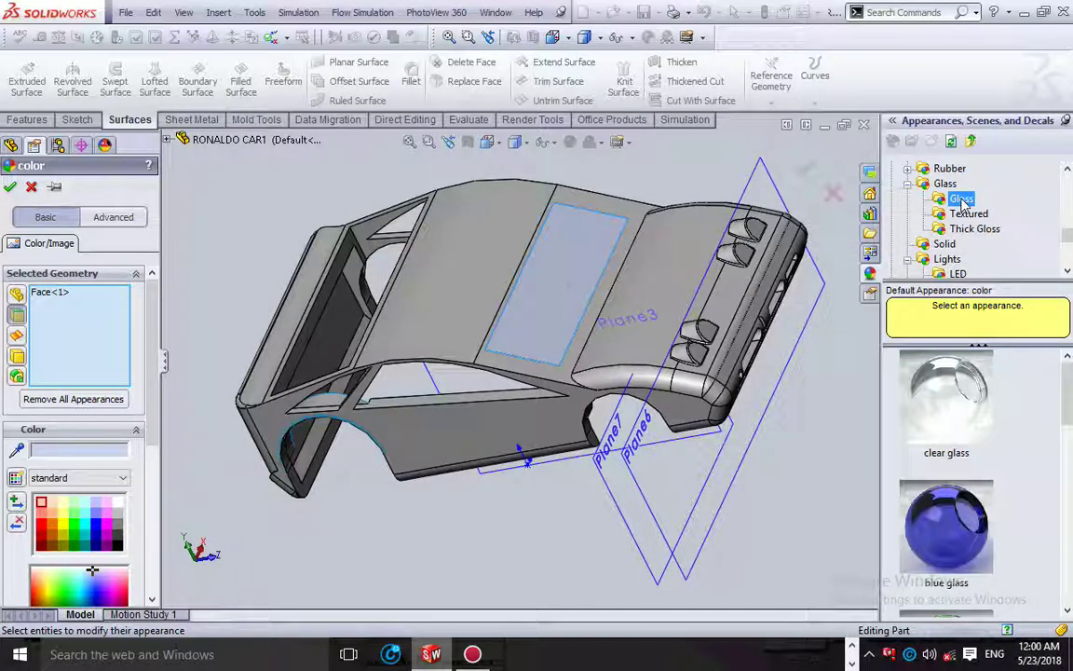
{"action": "left_click", "coordinate": [971, 519]}
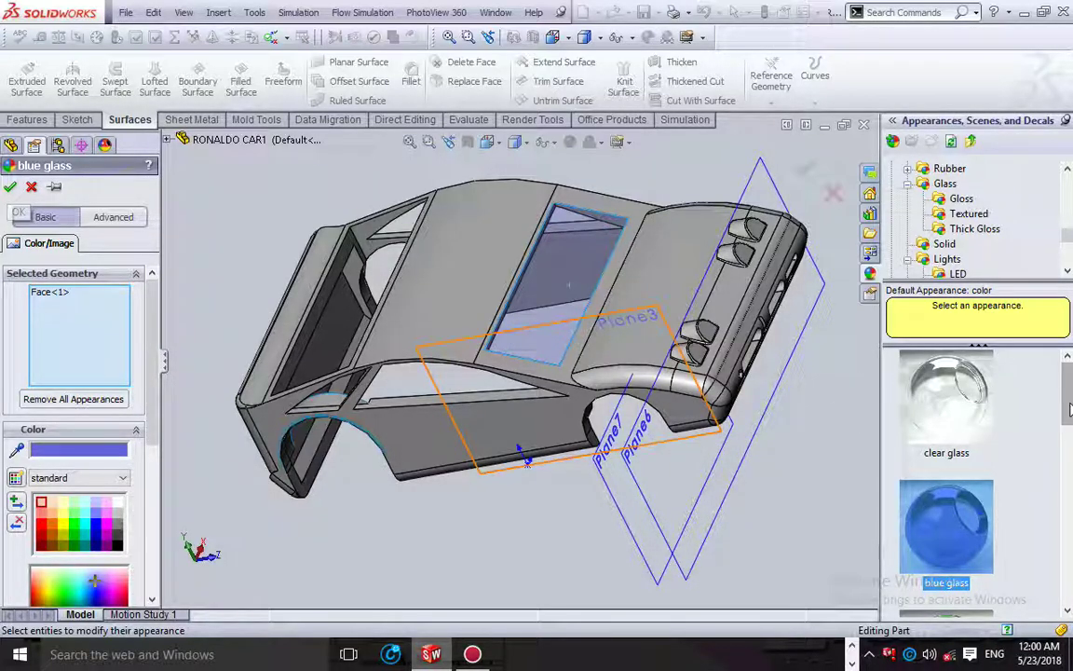
{"action": "scroll", "coordinate": [1062, 428], "scroll_direction": "down", "scroll_amount": 1}
{"action": "scroll", "coordinate": [1062, 447], "scroll_direction": "down", "scroll_amount": 1}
{"action": "left_click", "coordinate": [920, 481]}
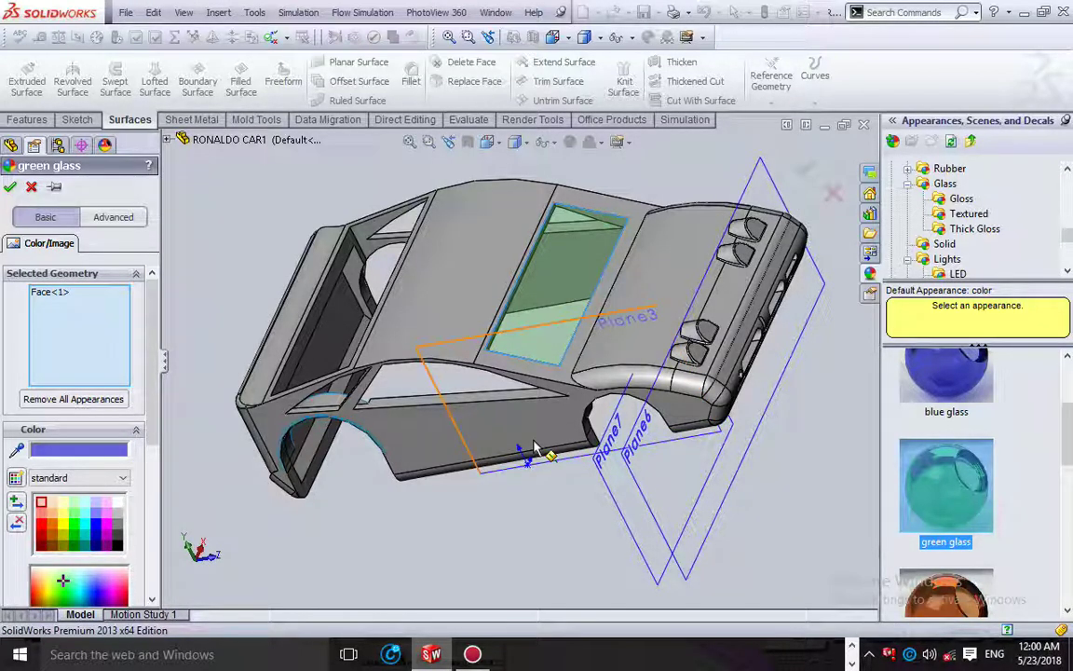
{"action": "key", "text": "Return"}
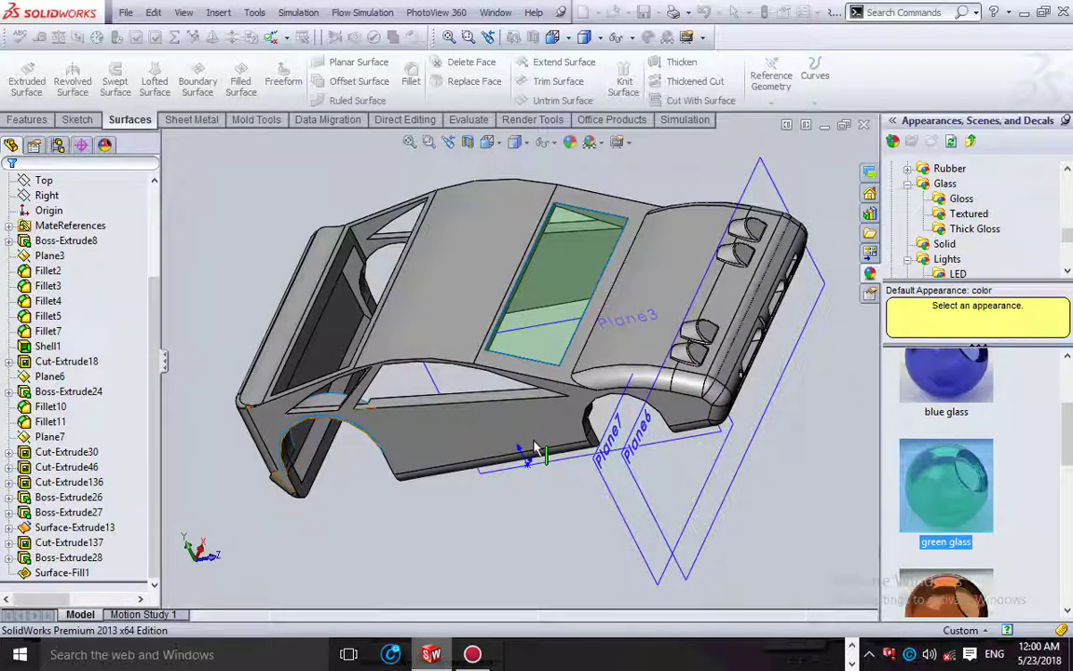
Step: Examine the green glass windshield and the remaining window openings by viewing the car body from all around
{"action": "middle_click_drag", "start_coordinate": [534, 449], "coordinate": [470, 596]}
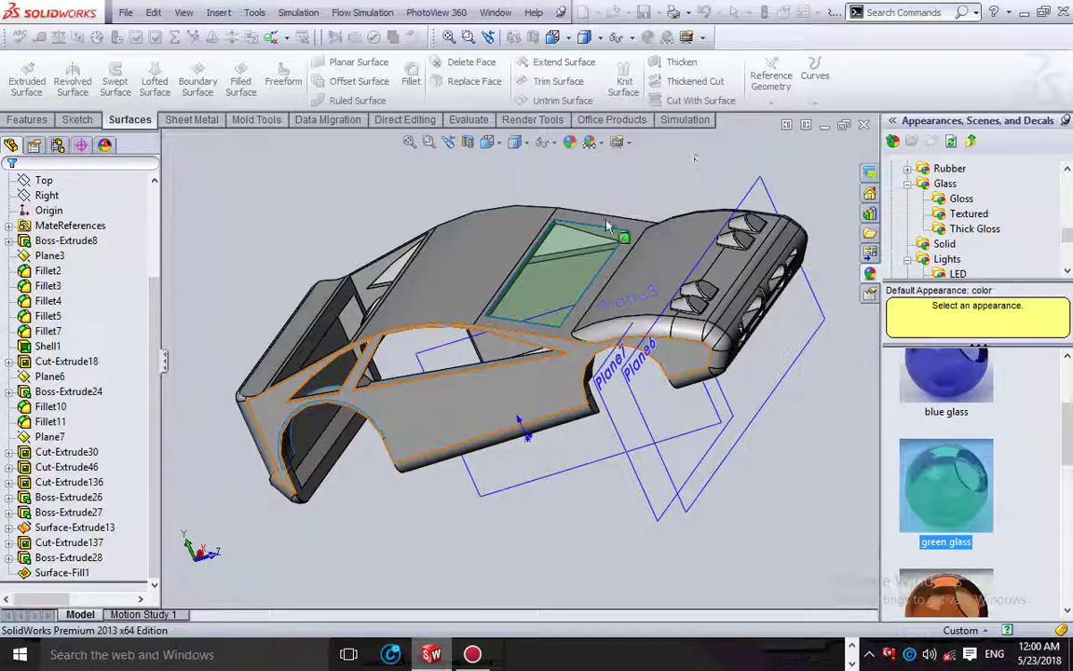
{"action": "middle_click_drag", "start_coordinate": [531, 267], "coordinate": [342, 456]}
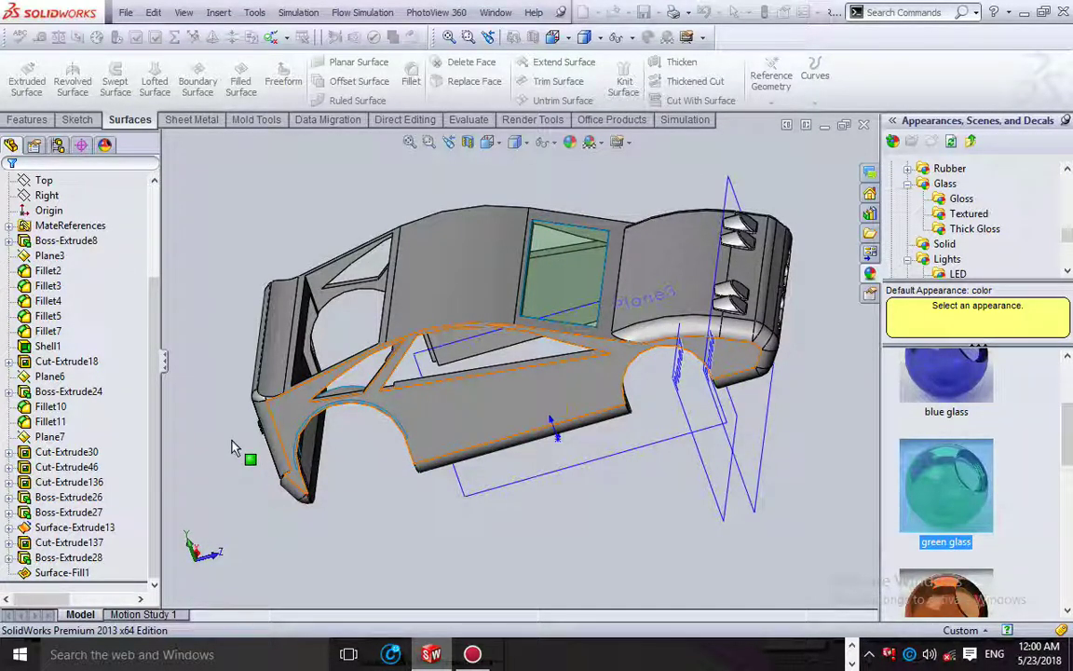
{"action": "key", "text": "Right"}
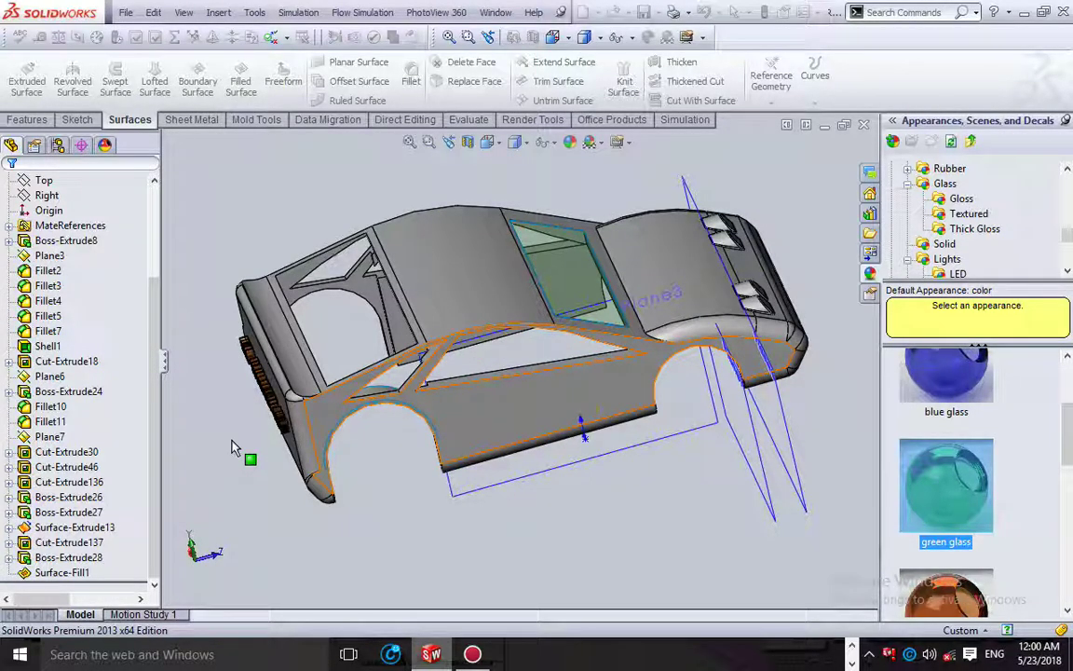
{"action": "key", "text": "Right"}
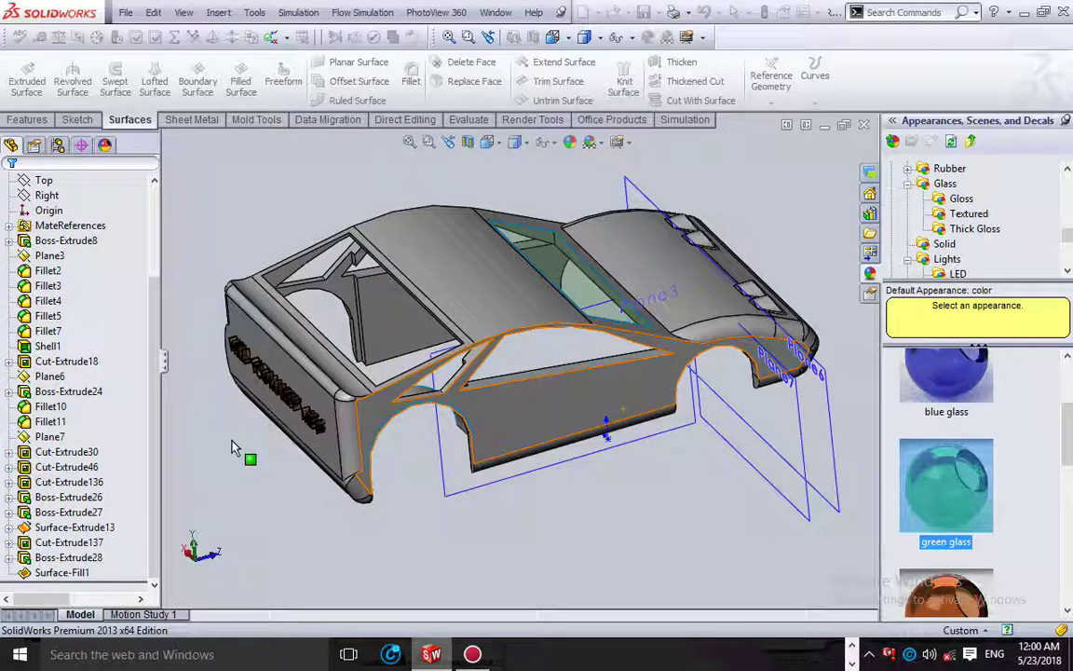
{"action": "key", "text": "Right"}
{"action": "key", "text": "Right"}
{"action": "key", "text": "Right"}
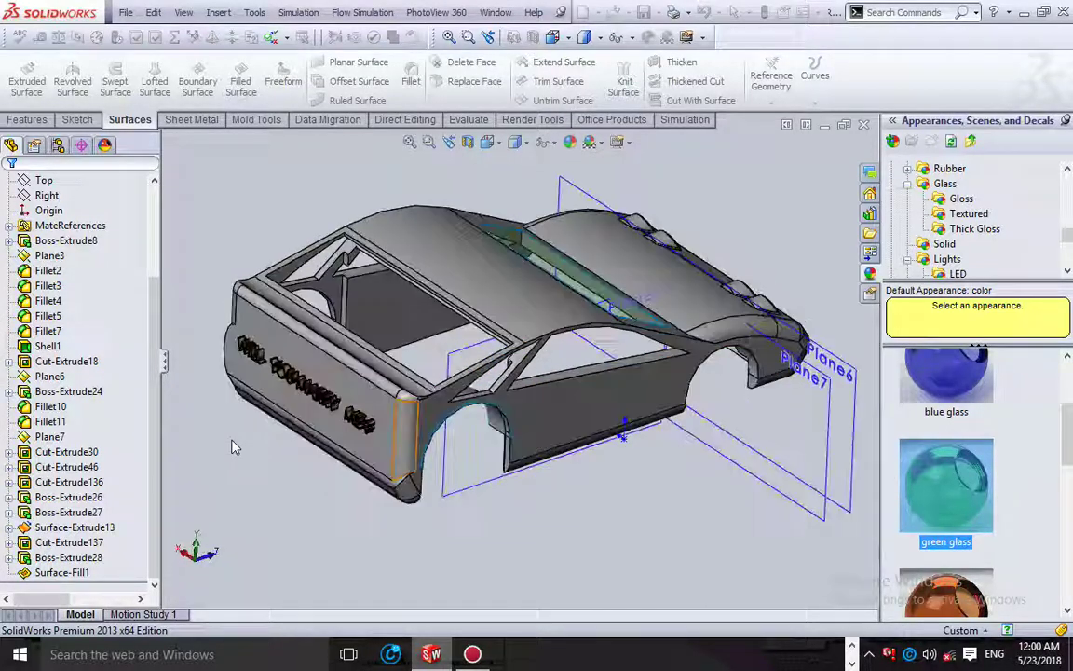
{"action": "key", "text": "Right"}
{"action": "key", "text": "Right"}
{"action": "key", "text": "Right"}
{"action": "key", "text": "Right"}
{"action": "key", "text": "Right"}
{"action": "key", "text": "Right"}
{"action": "key", "text": "Right"}
{"action": "key", "text": "Right"}
{"action": "key", "text": "Right"}
{"action": "key", "text": "Right"}
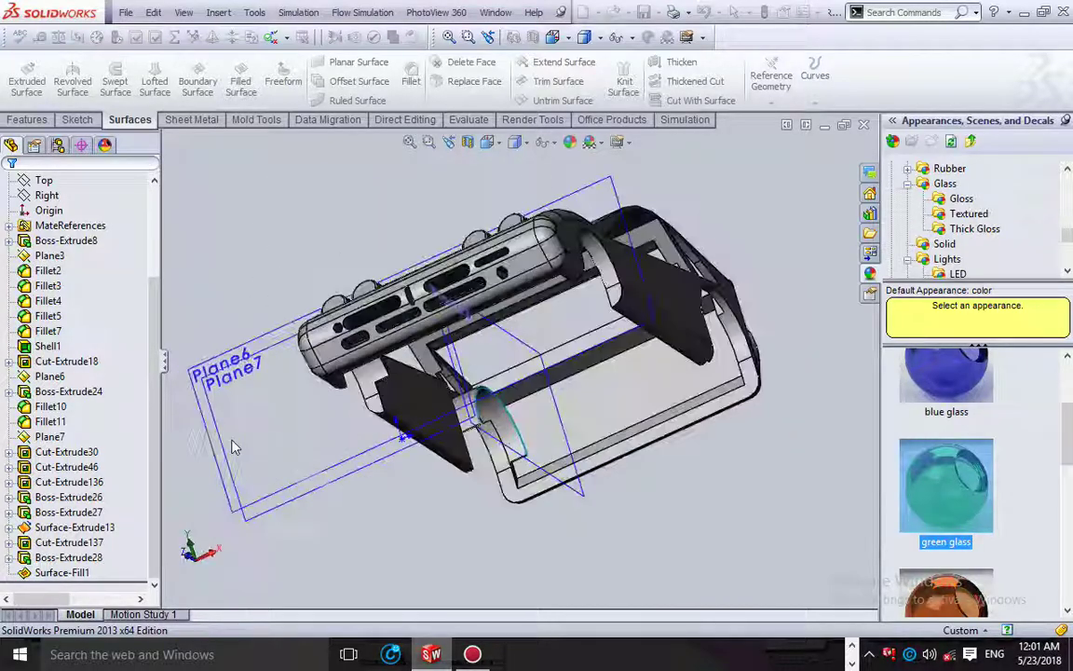